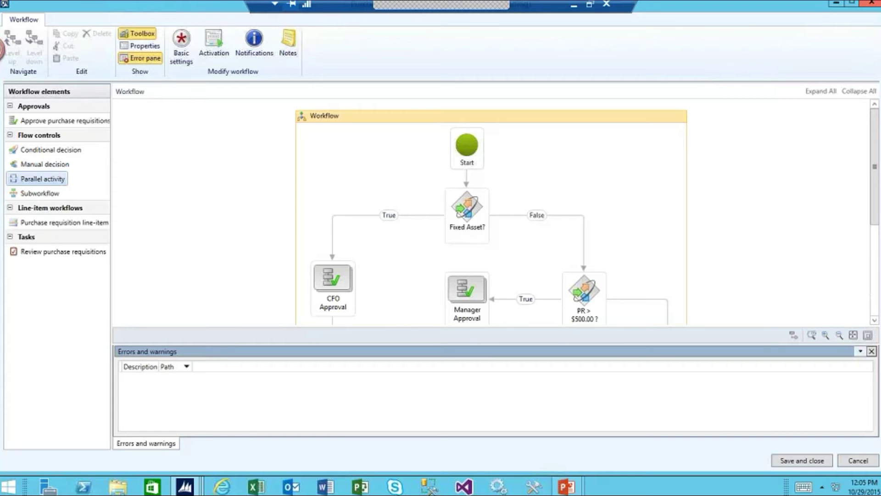
- Review the condition in the basic settings of the "Fixed Asset?" decision in the purchase requisition workflow
scroll(482, 227, down, 3)
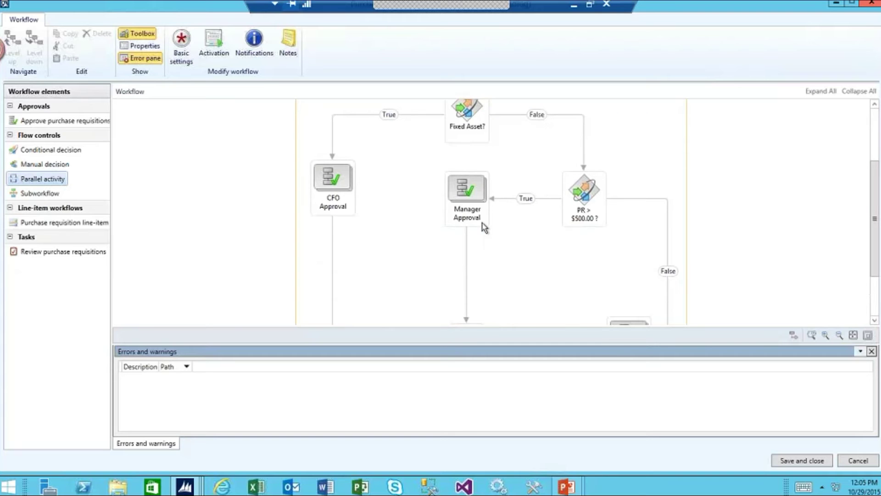
scroll(484, 227, up, 2)
click(470, 167)
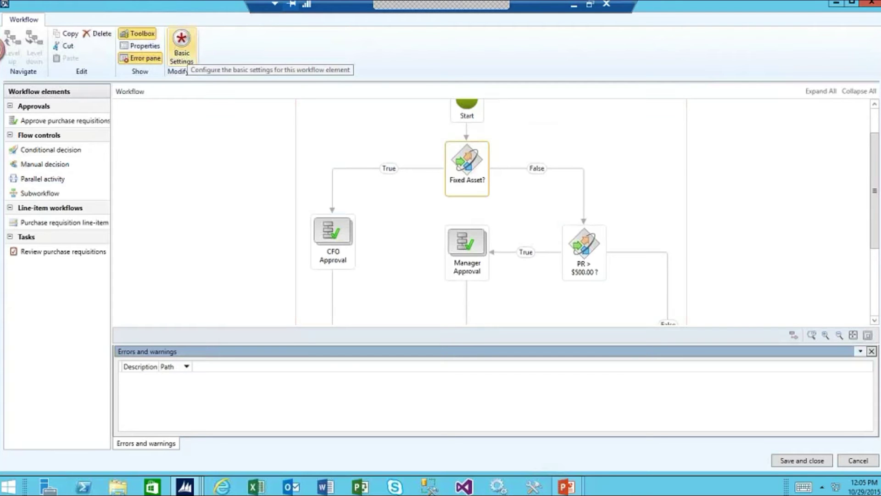
click(181, 46)
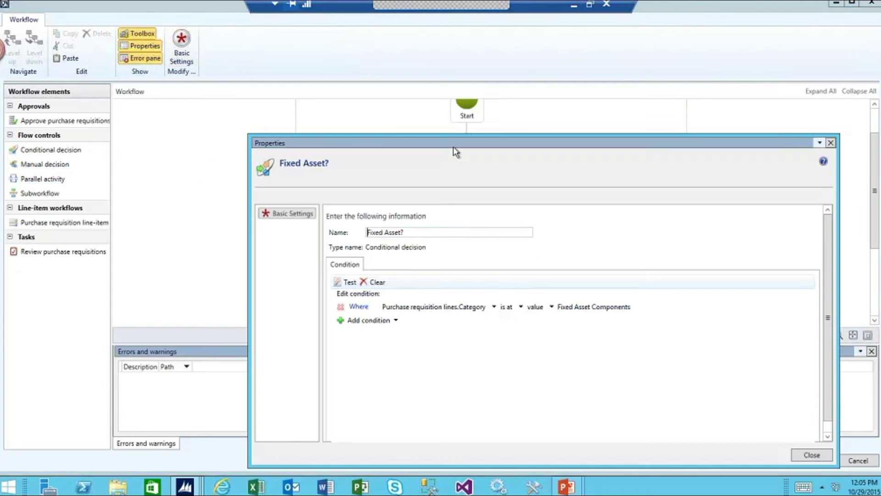
drag(456, 152, 414, 118)
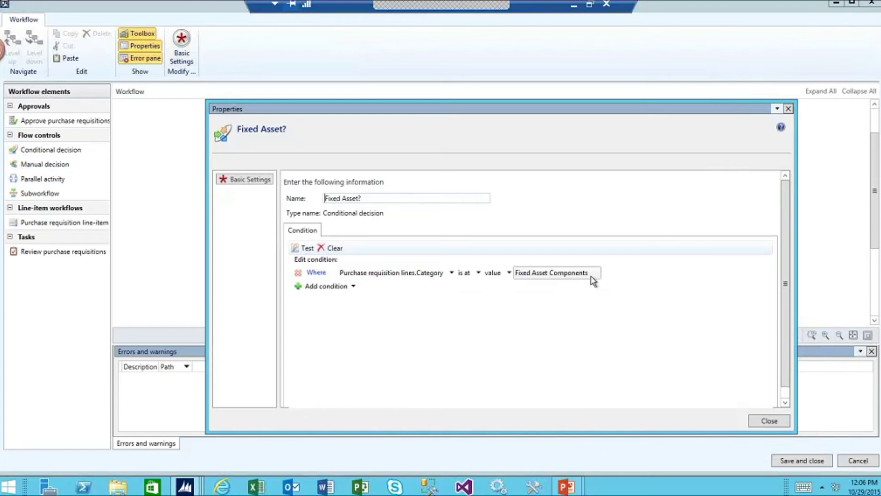
click(757, 422)
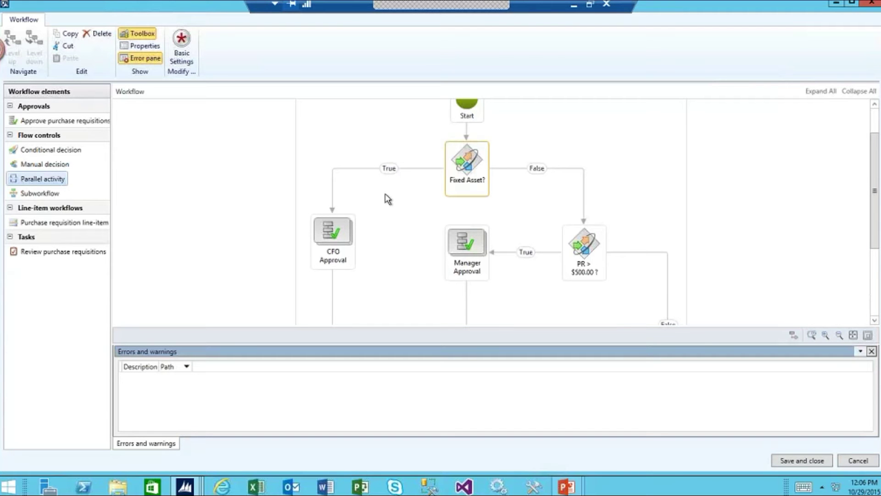
- Inspect the condition defined for the "PR > $500.00 ?" decision on the workflow's False branch
scroll(385, 196, down, 1)
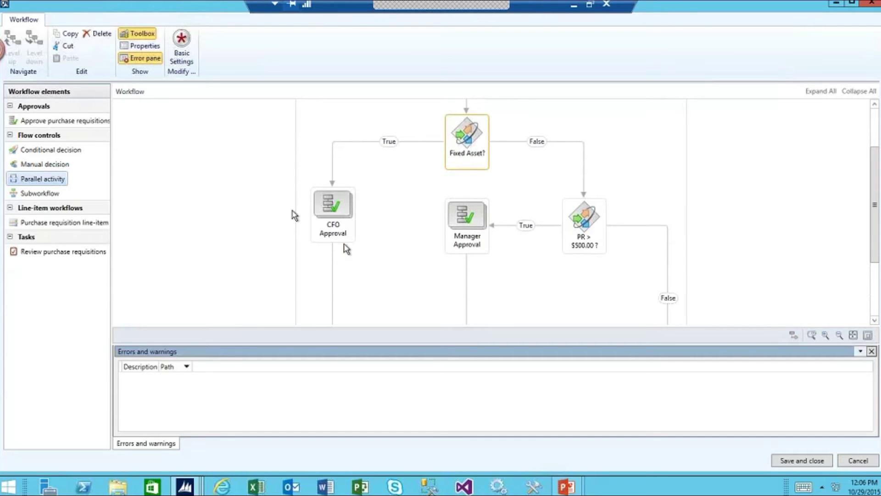
scroll(345, 248, down, 1)
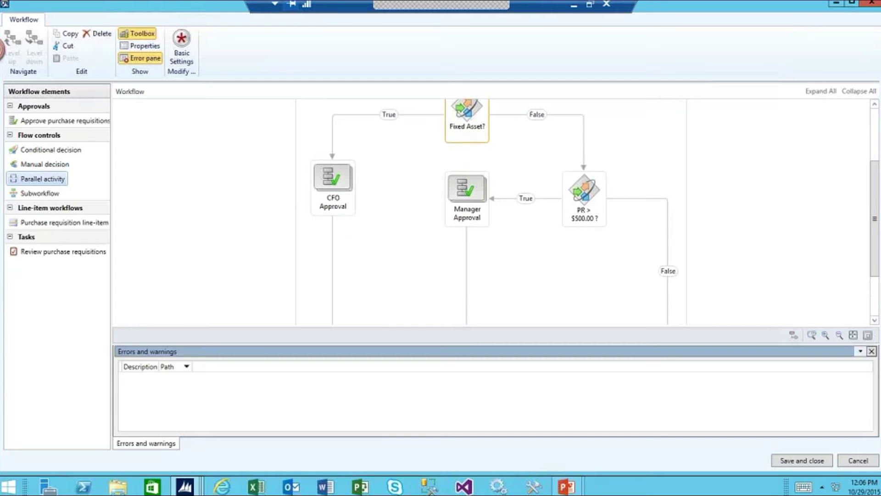
scroll(452, 170, up, 1)
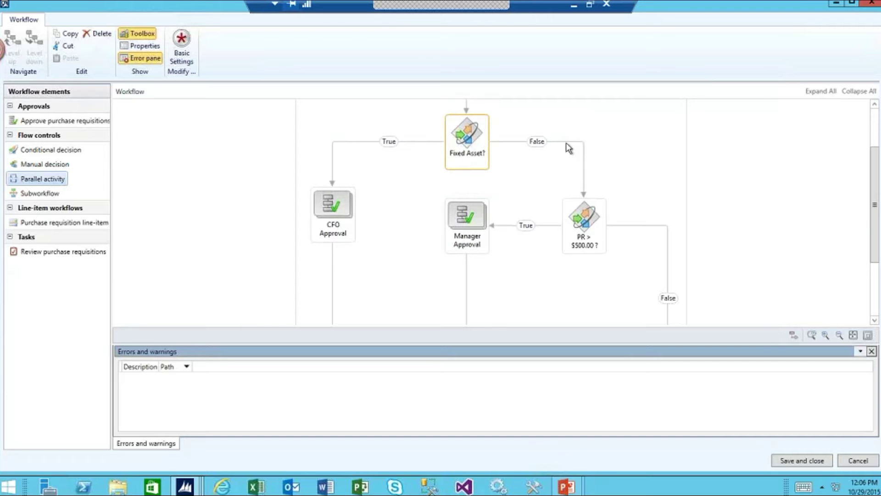
click(586, 229)
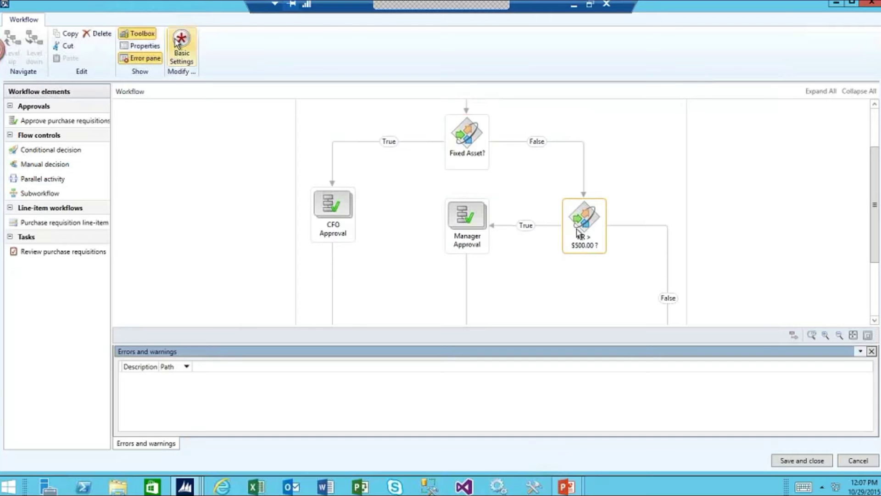
click(181, 49)
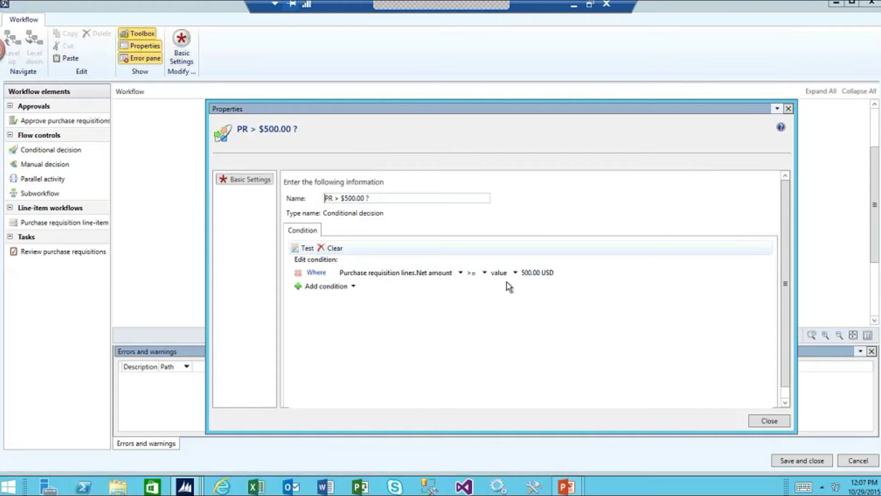
key(Escape)
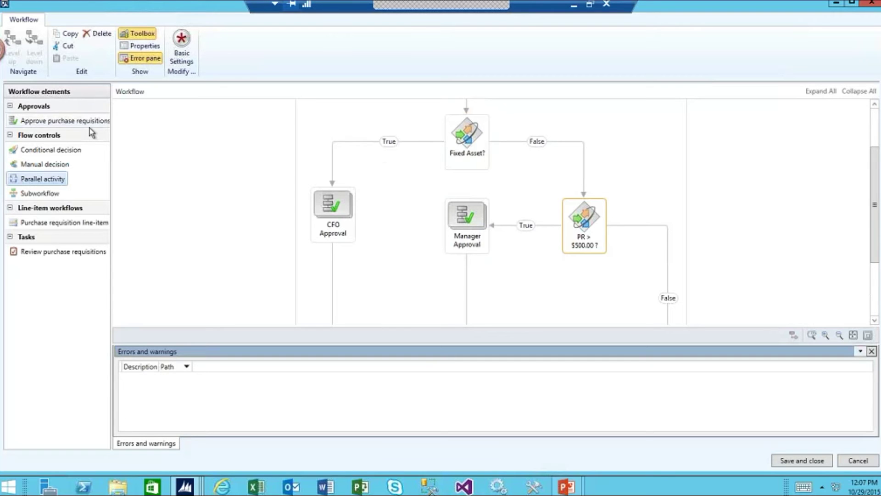
- Check the basic settings and notification events of the Manager Approval element
scroll(429, 237, down, 1)
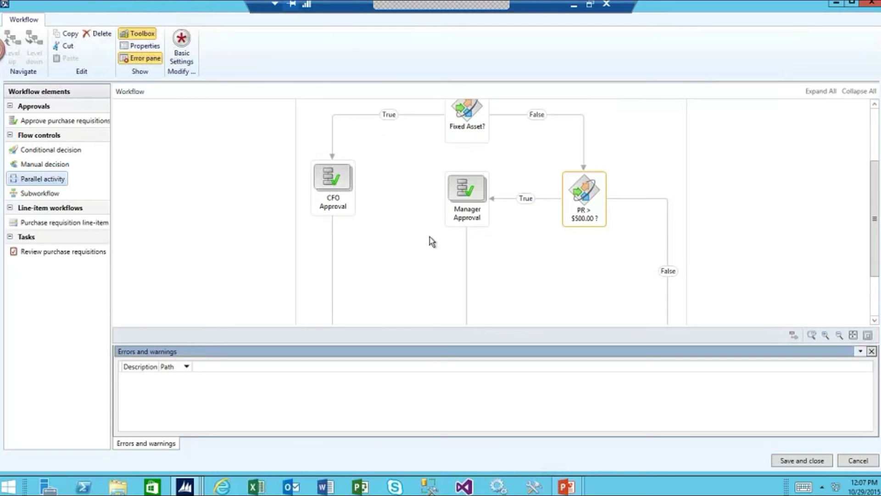
click(464, 215)
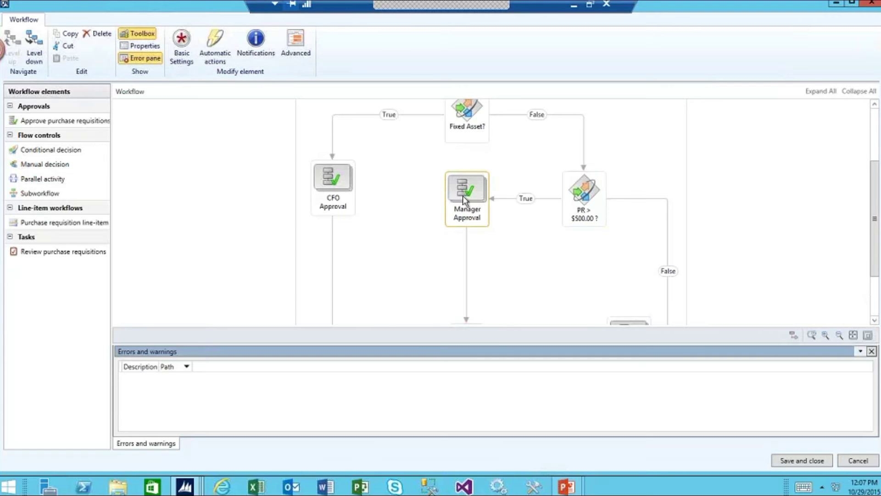
click(182, 46)
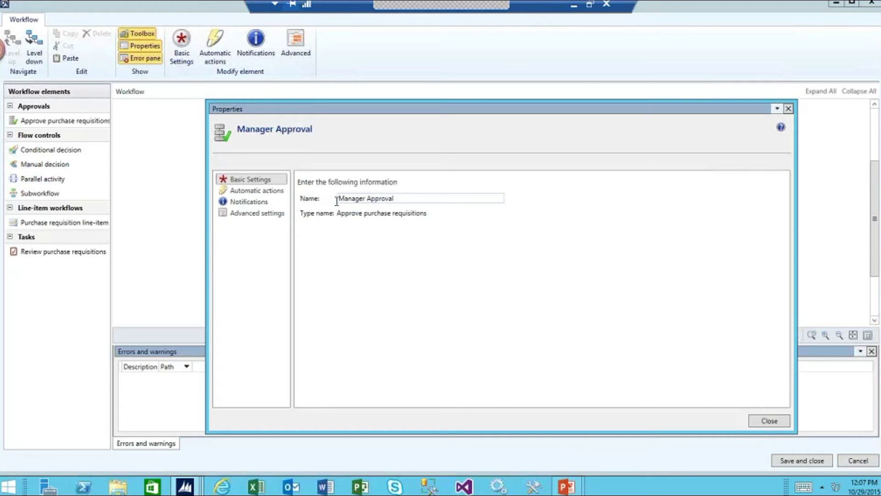
click(250, 202)
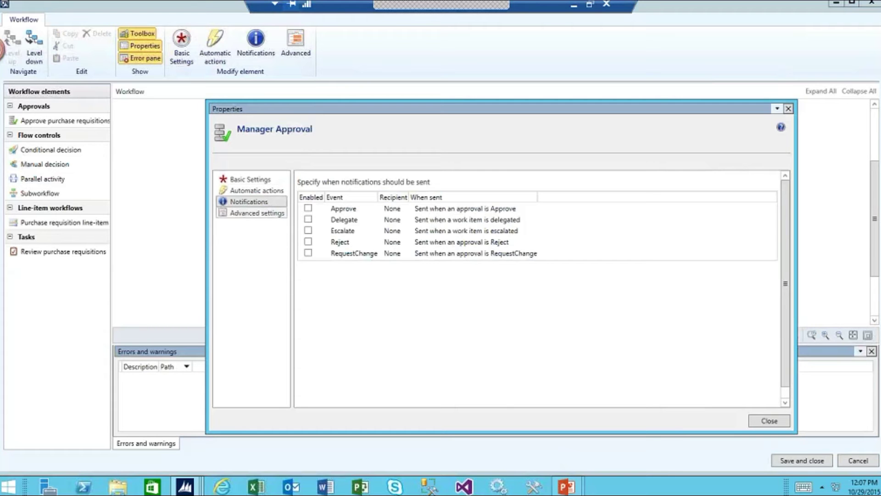
click(768, 422)
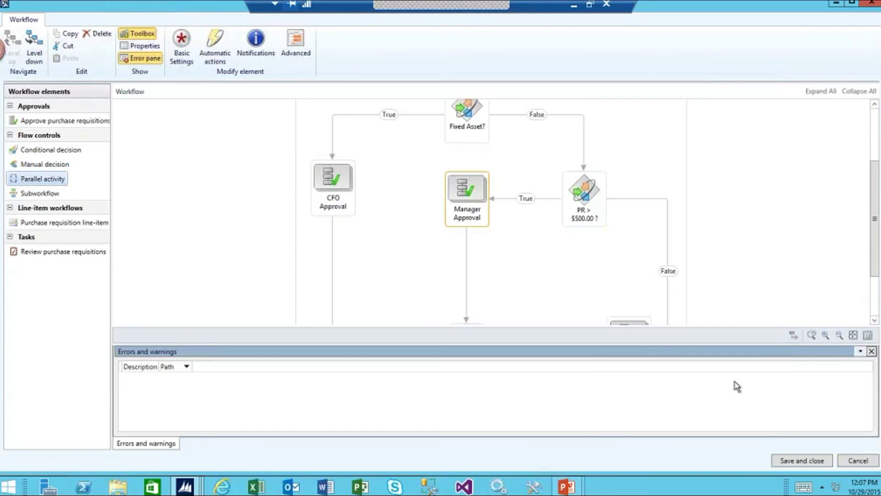
- Examine the automatic action condition and auto complete action of the Auto Approval element
scroll(603, 207, down, 1)
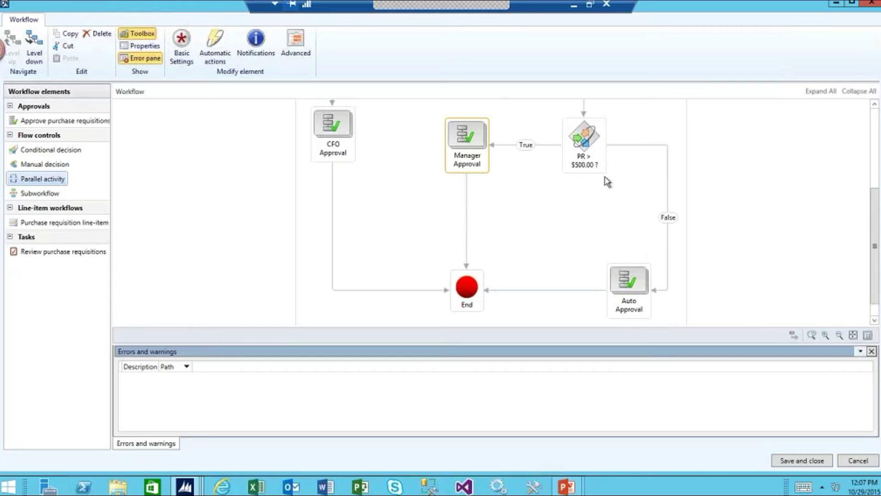
click(632, 281)
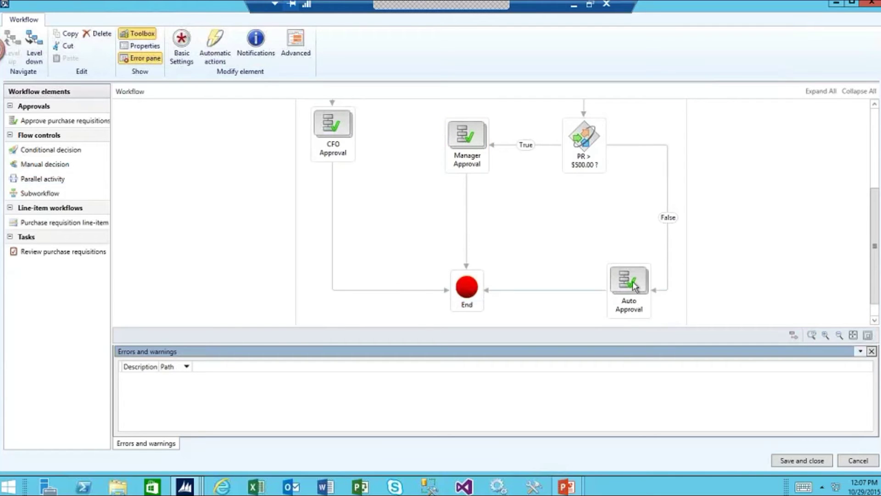
click(210, 50)
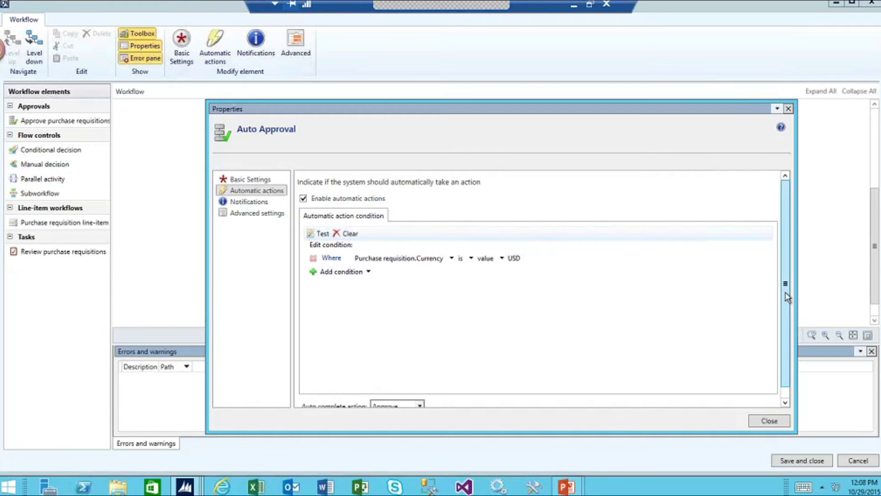
drag(785, 285, 786, 303)
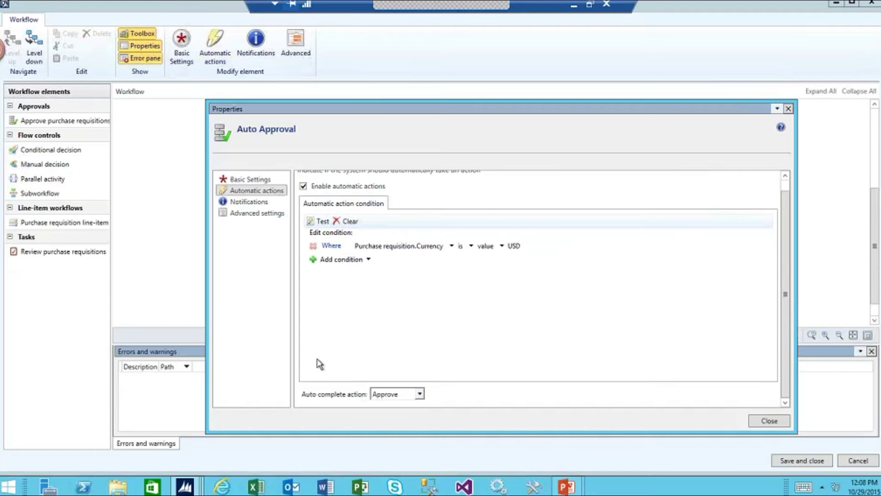
click(769, 420)
scroll(580, 290, down, 1)
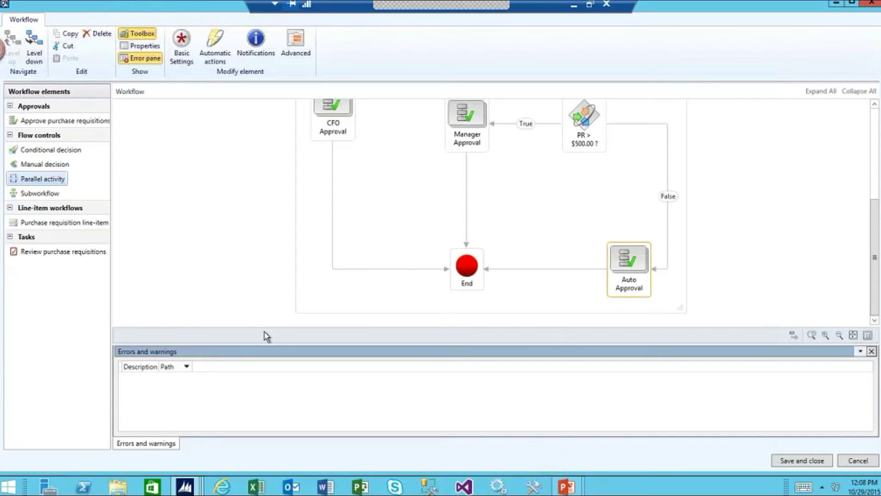
- Switch to the PowerPoint slide show and advance the "Building is Easy…" slide to its next item
key(alt+Tab)
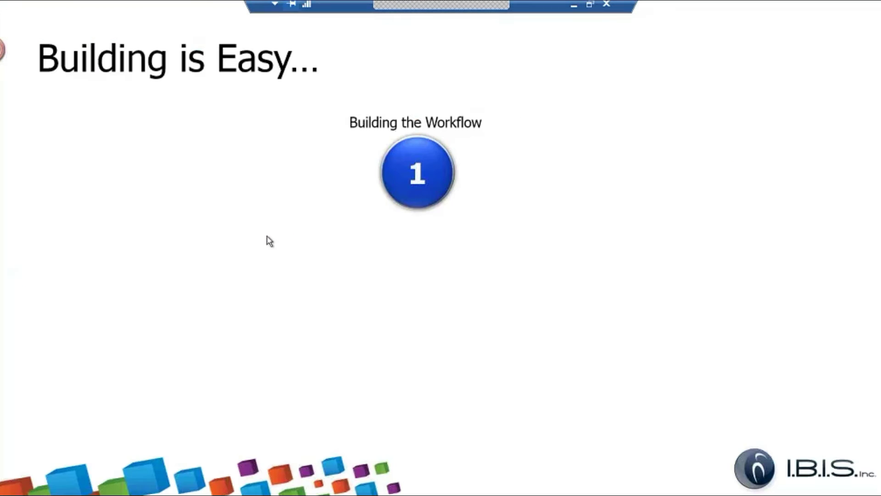
key(Right)
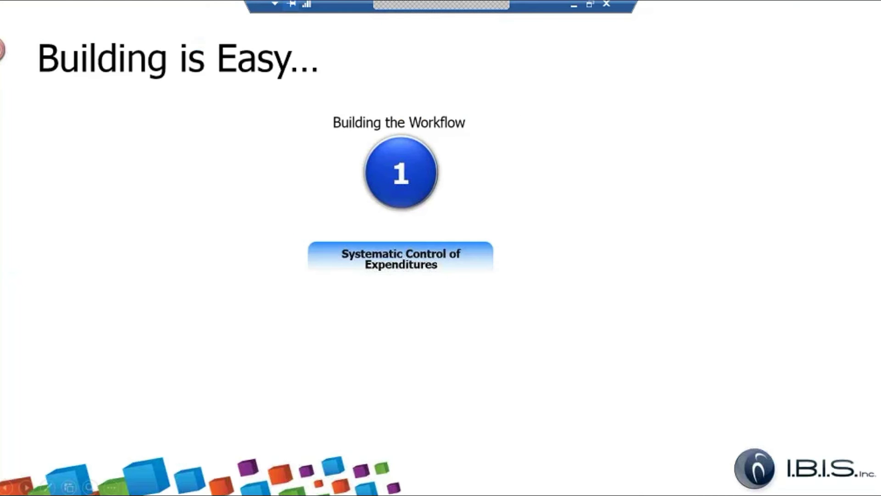
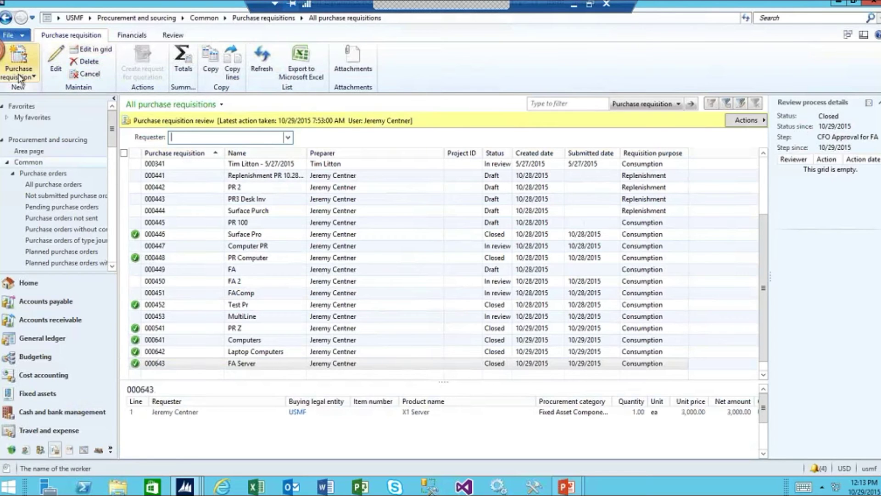
- Create a new purchase requisition named Computers with the requisition purpose Consumption and maximize its window
click(19, 60)
click(78, 128)
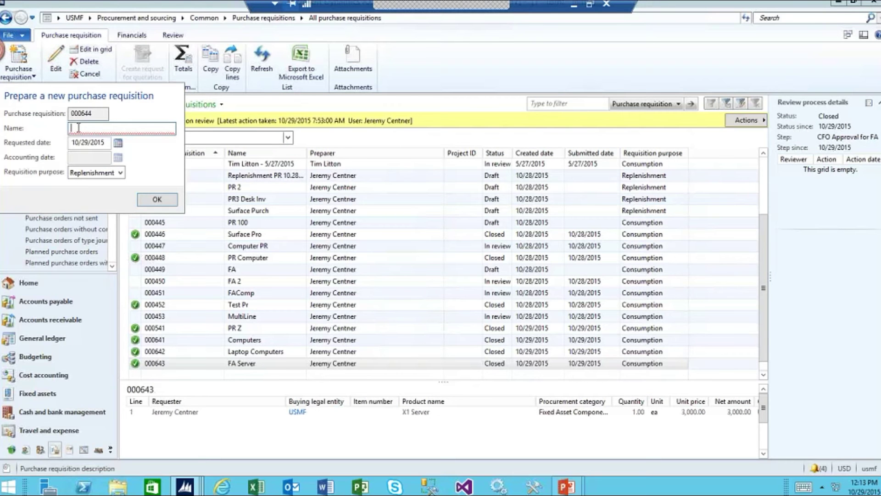
text(Computers)
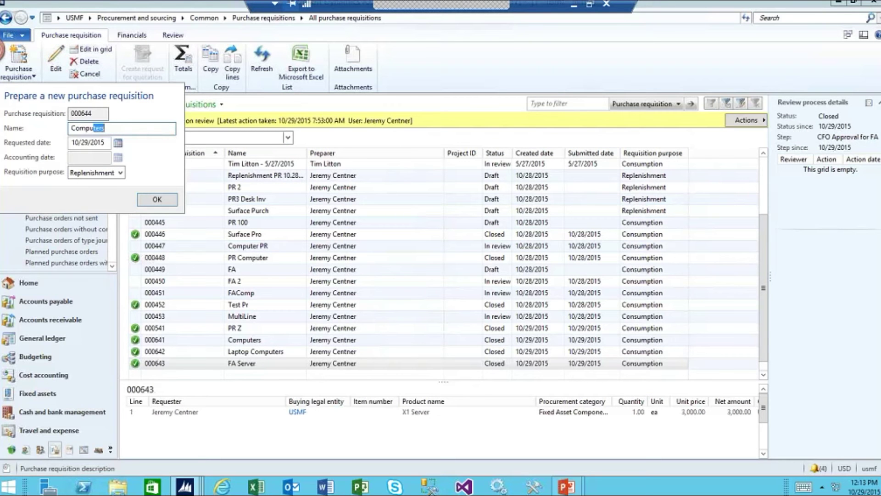
key(Tab)
click(120, 173)
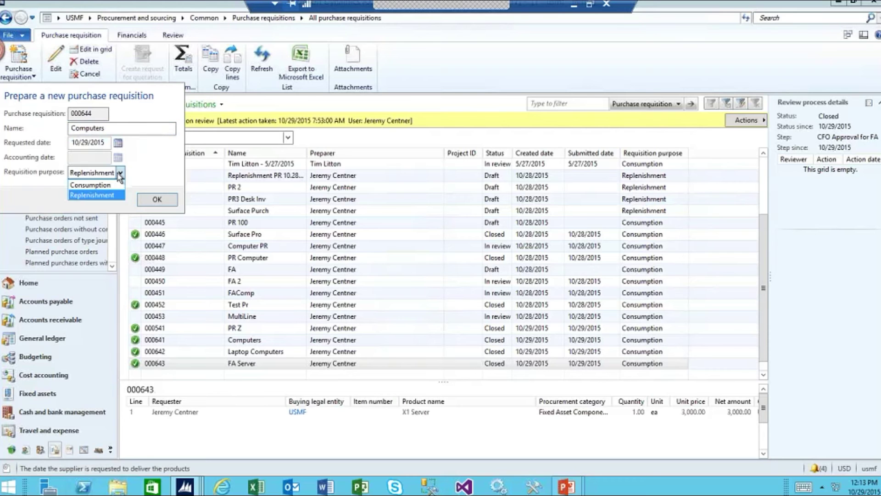
click(116, 189)
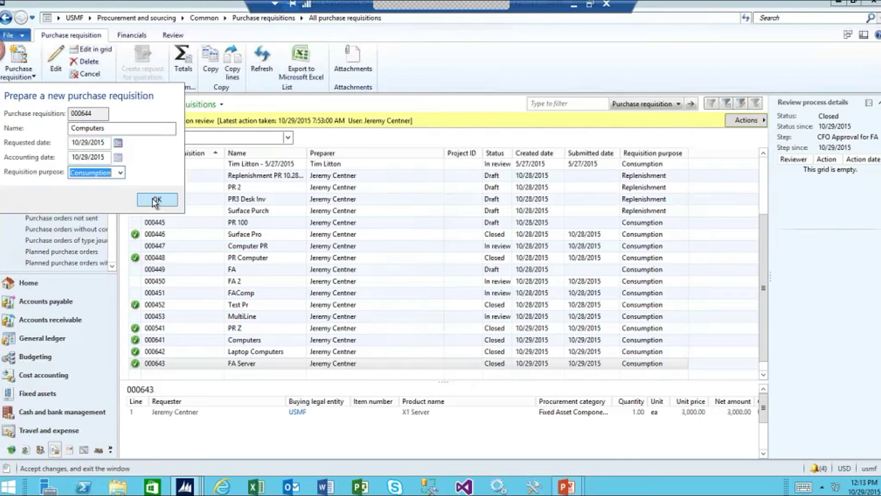
click(156, 200)
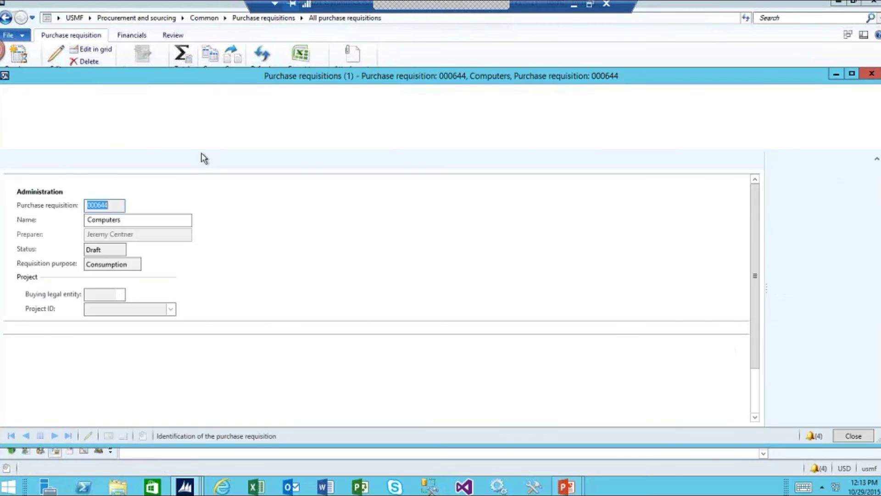
click(853, 73)
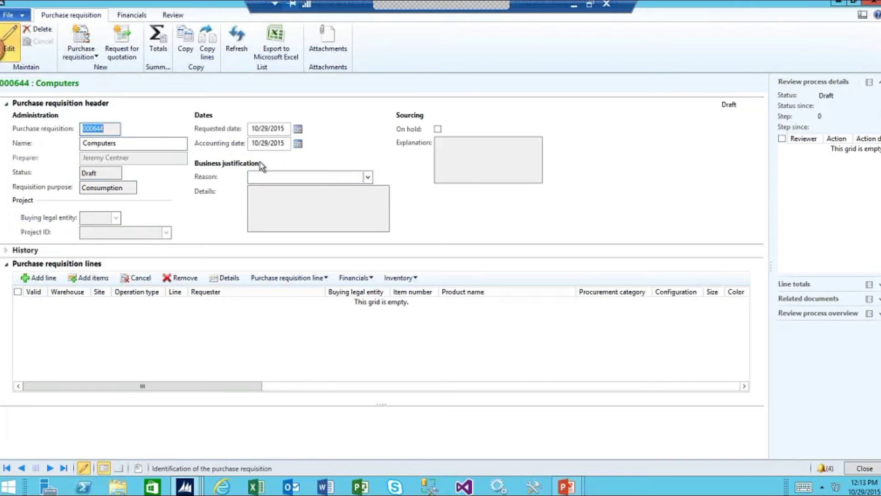
- Add a line to the requisition and choose Computers under OFFICE MACHINES as its procurement category
click(47, 277)
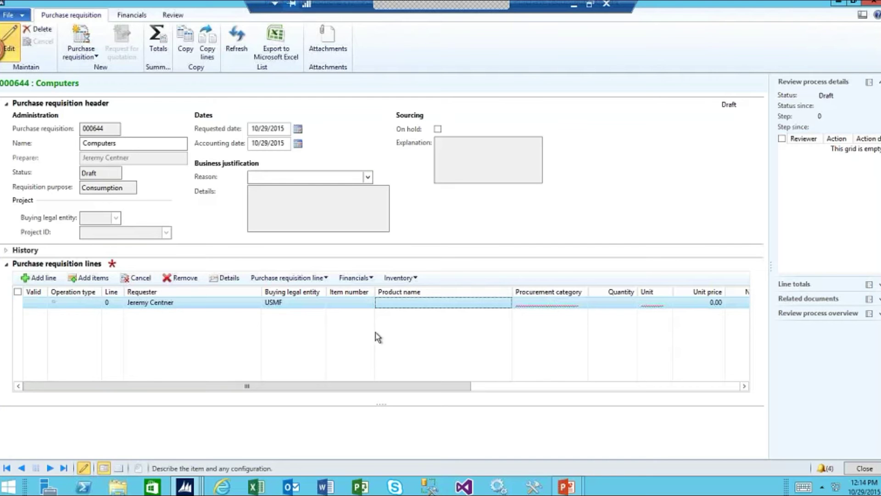
click(574, 305)
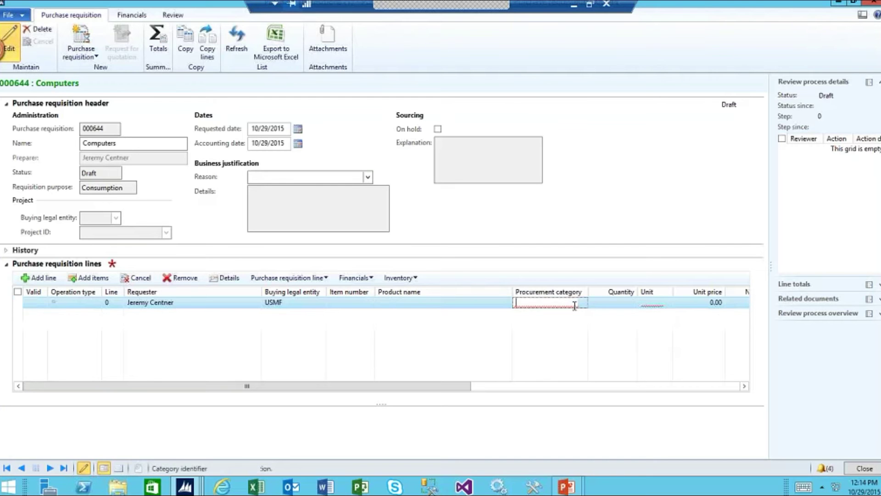
click(574, 305)
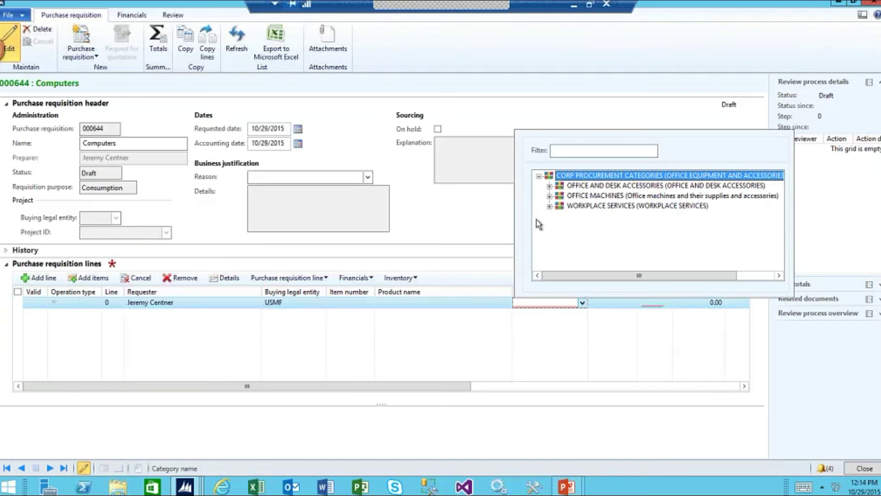
click(550, 196)
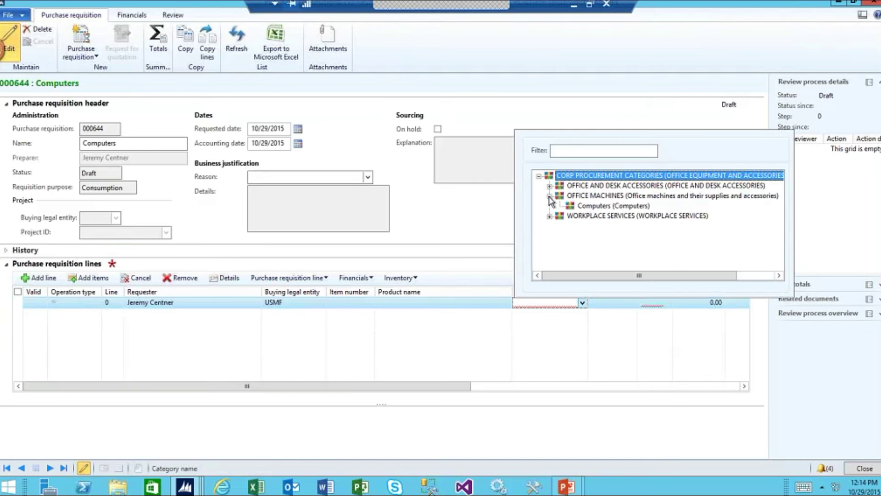
click(598, 207)
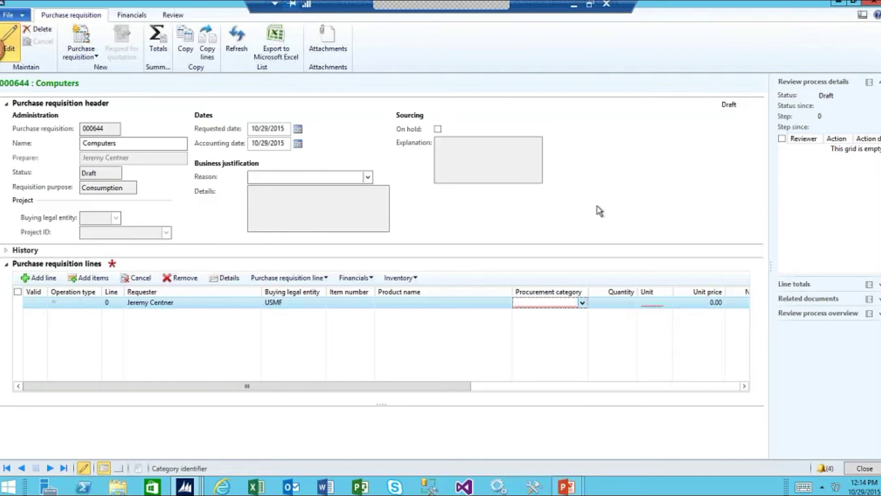
- Enter Lenovo X1 Carbon as the product name on the Computers requisition line
click(433, 304)
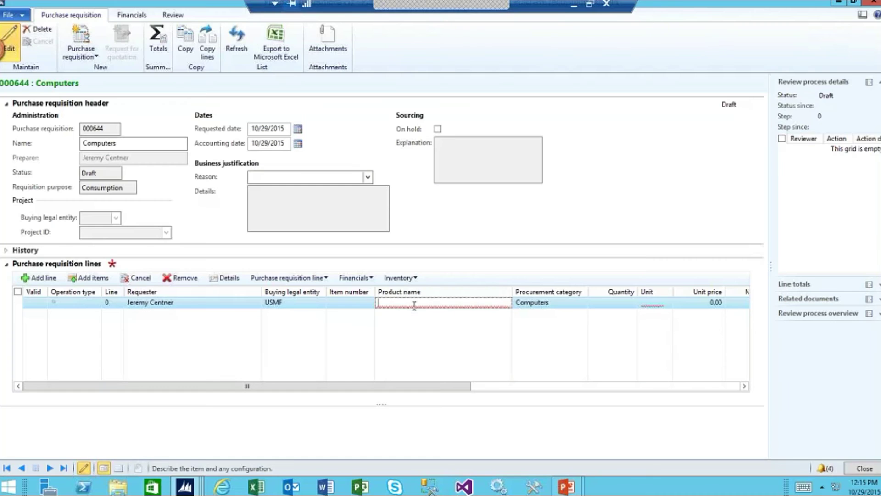
text(Lew)
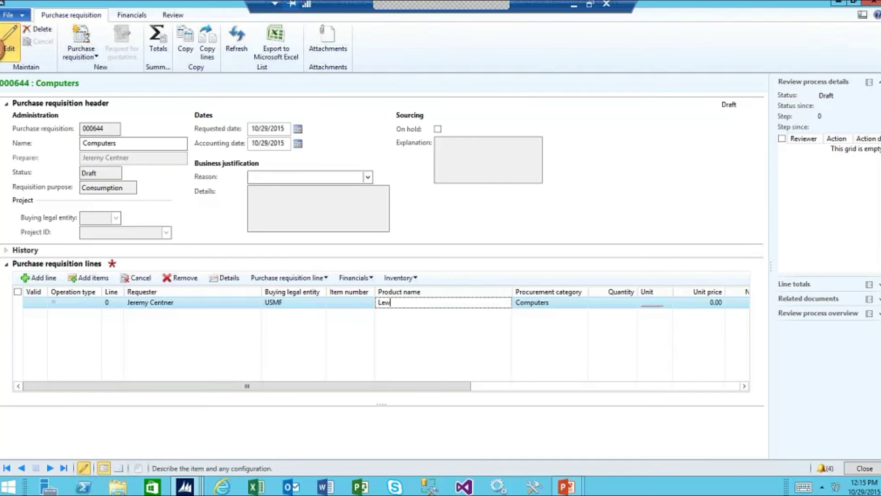
key(BackSpace)
text(novo X1 Carbon)
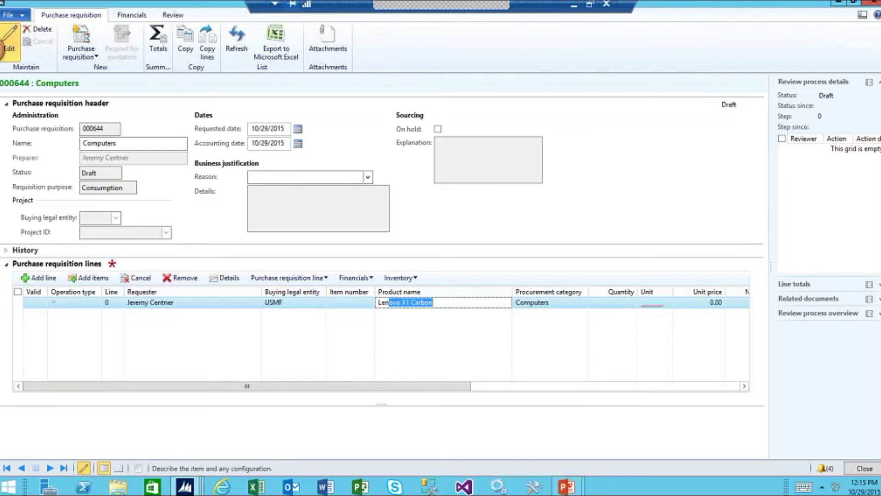
key(Tab)
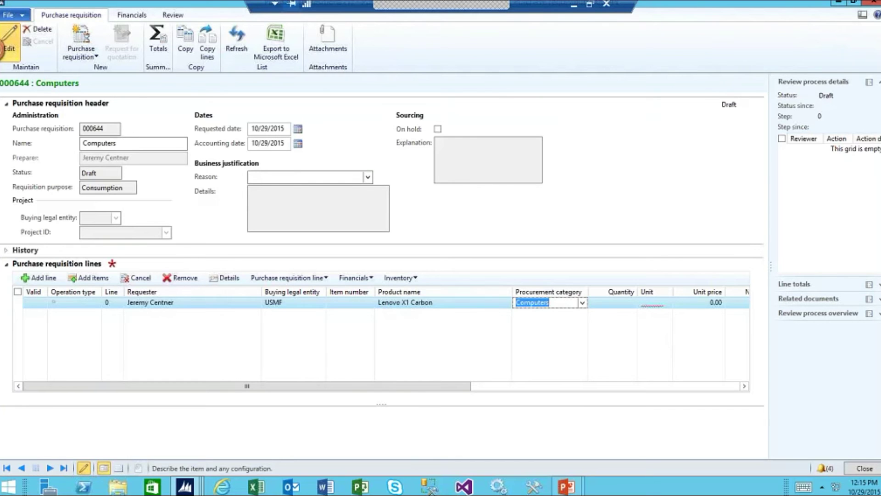
- Set the Lenovo X1 Carbon line's quantity to 2, unit to ea and unit price to 1500
key(Tab)
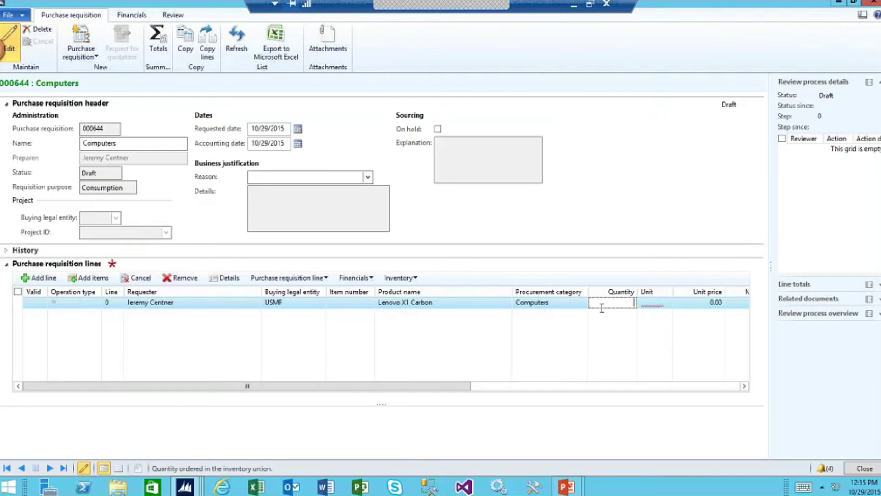
text(2)
key(Tab)
text(ea)
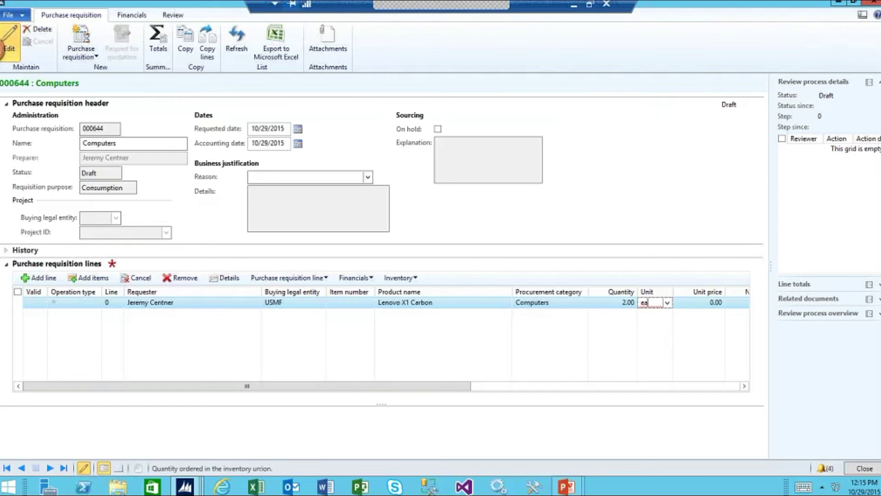
key(Tab)
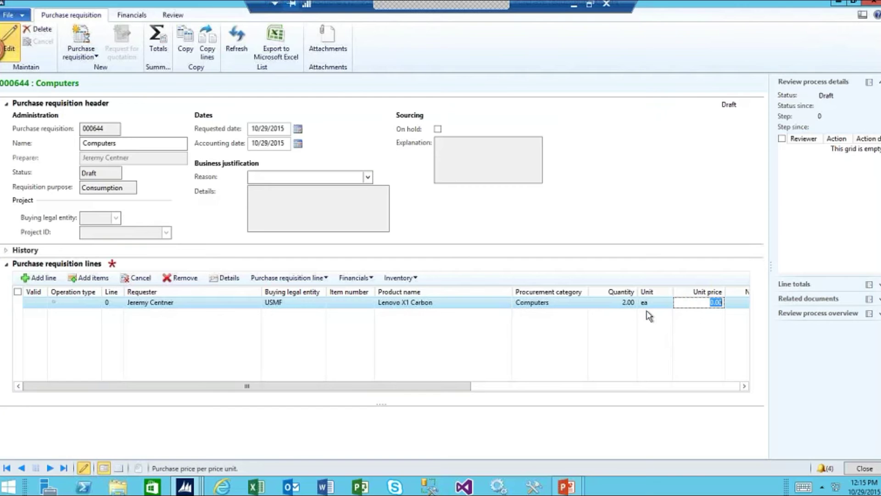
text(1500)
key(Tab)
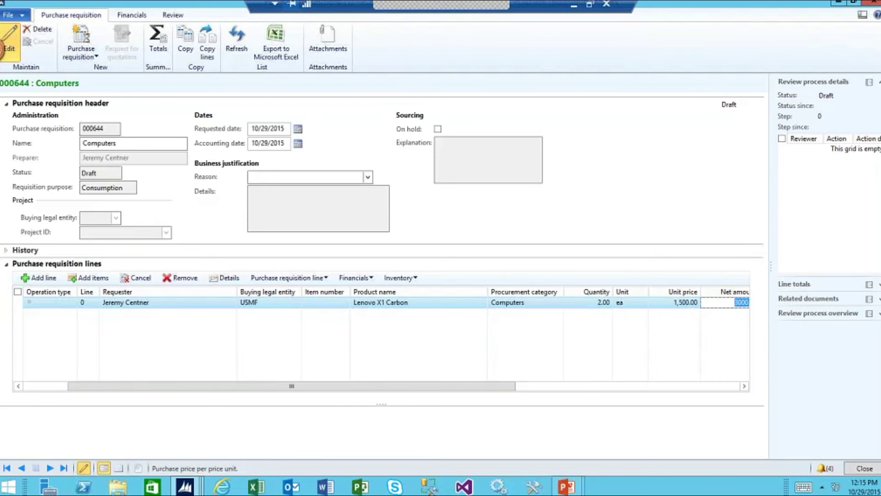
- Assign Acme Office Supplies as the vendor of the Lenovo X1 Carbon line, leaving the net amount and currency as they are
key(Tab)
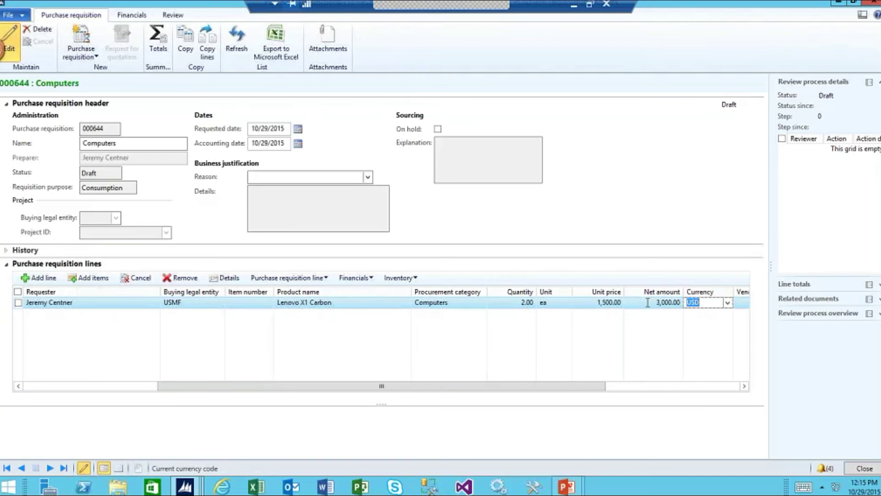
key(Tab)
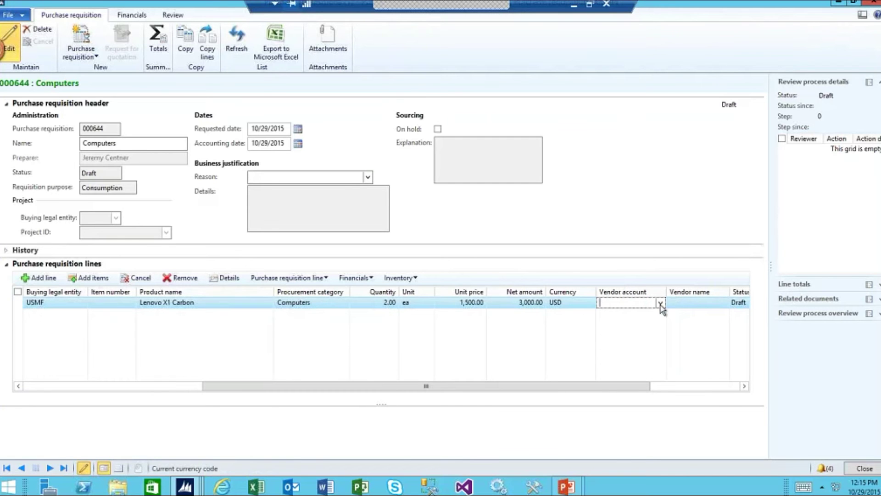
click(661, 304)
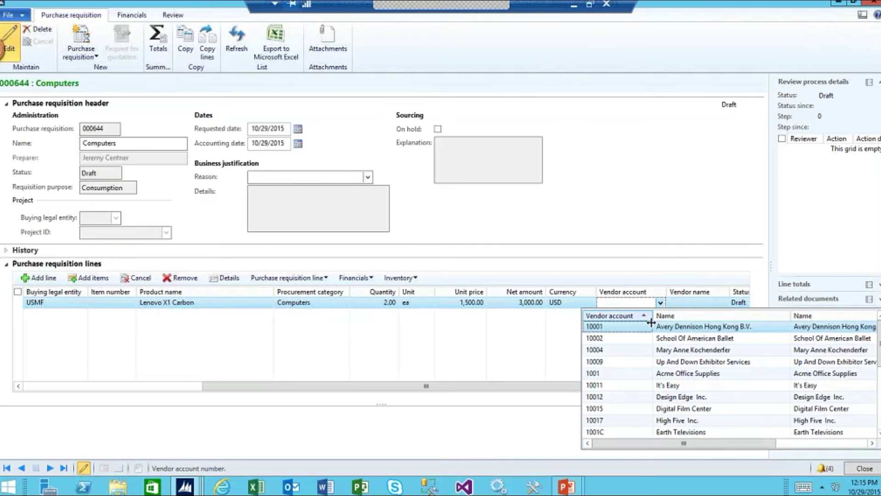
click(641, 374)
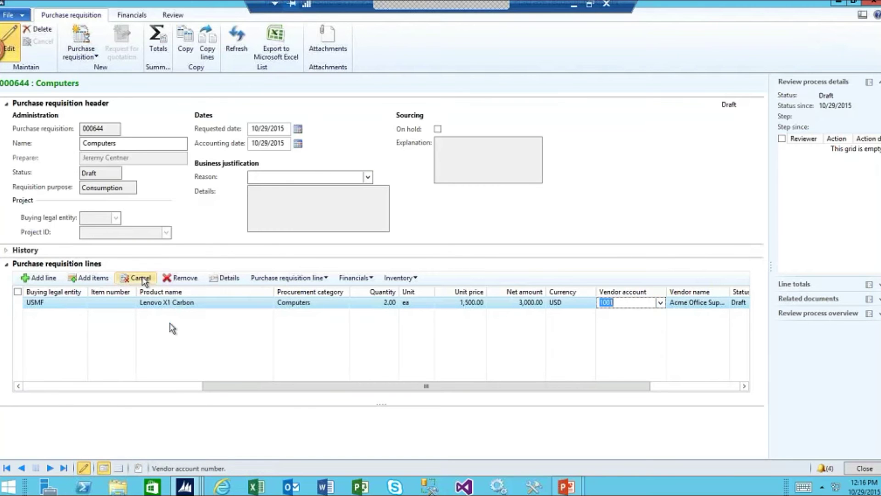
- Open the details of the Lenovo X1 Carbon line and enter Lenovo Touch Screen as its item description
drag(242, 385, 101, 381)
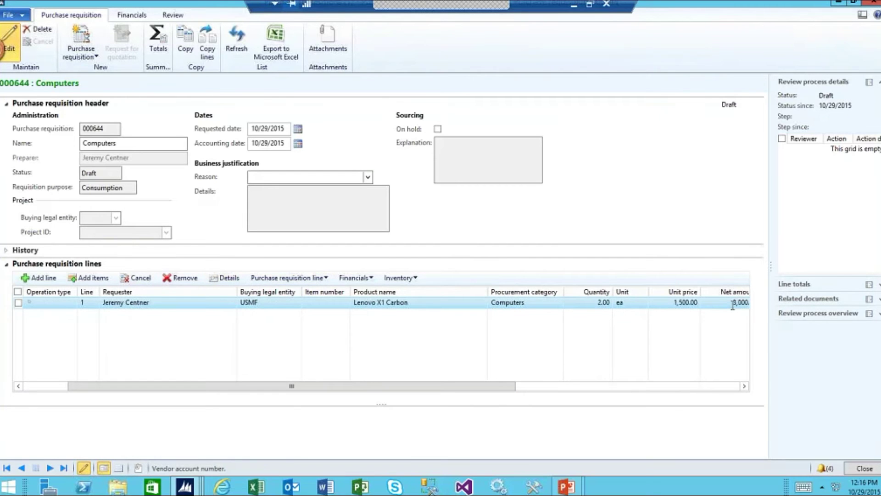
click(217, 280)
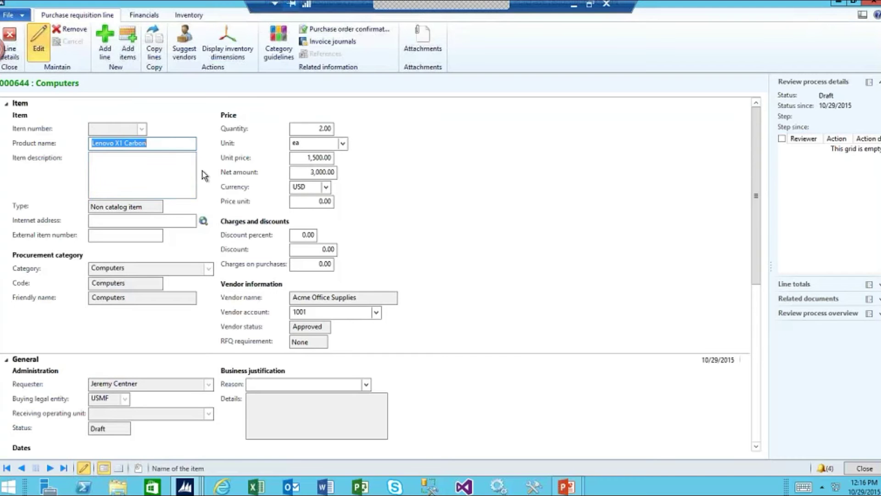
click(148, 169)
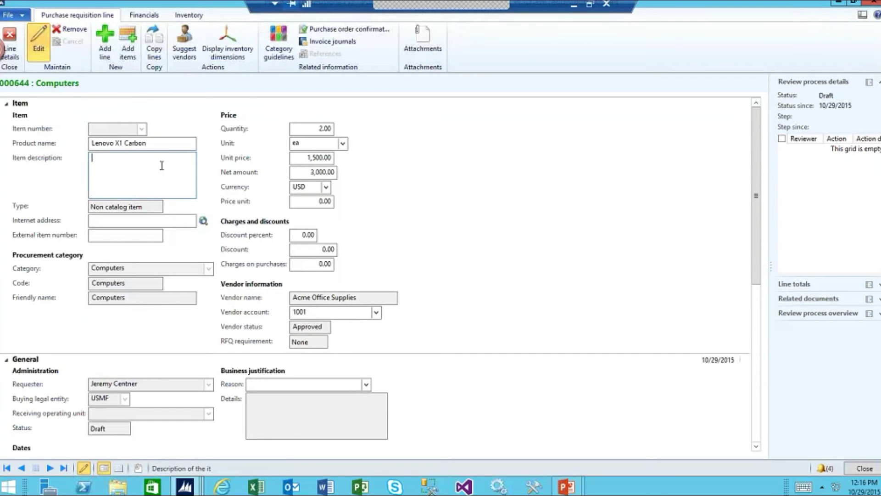
text(Lenovo Touch Screen)
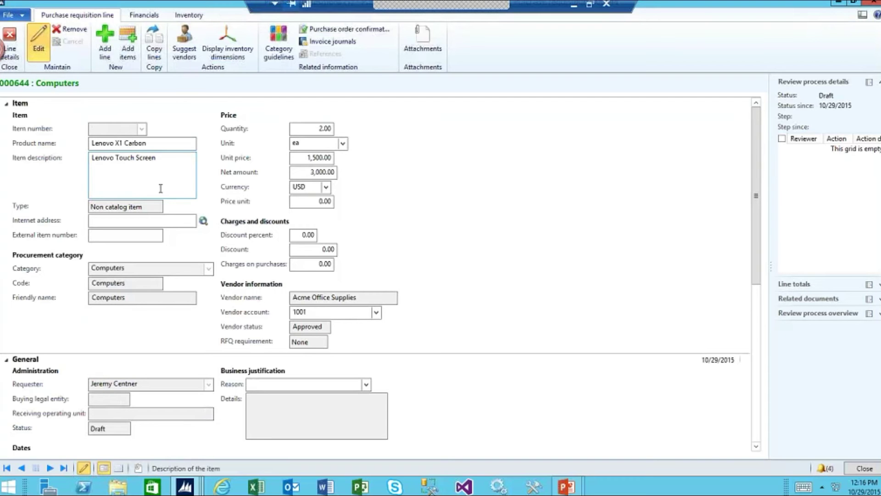
key(Tab)
- Set the line's inventory dimension Site to 2 (Distribution) and close the line details
scroll(279, 257, down, 2)
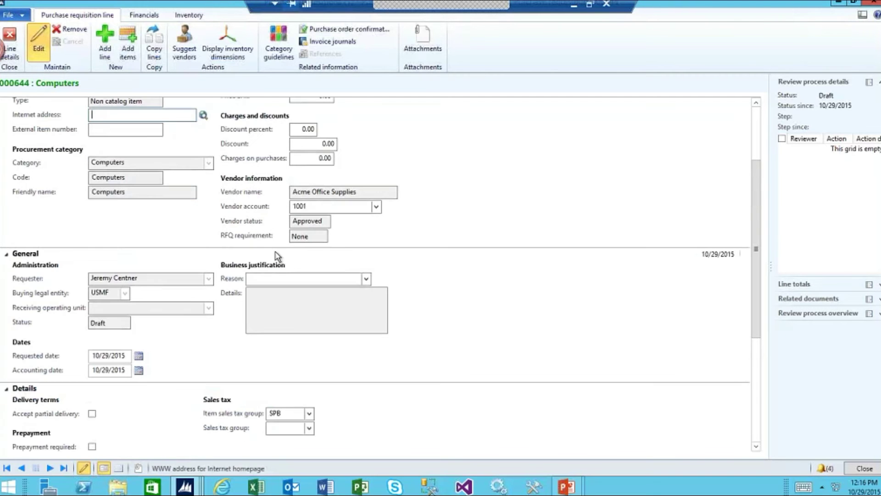
scroll(192, 277, down, 4)
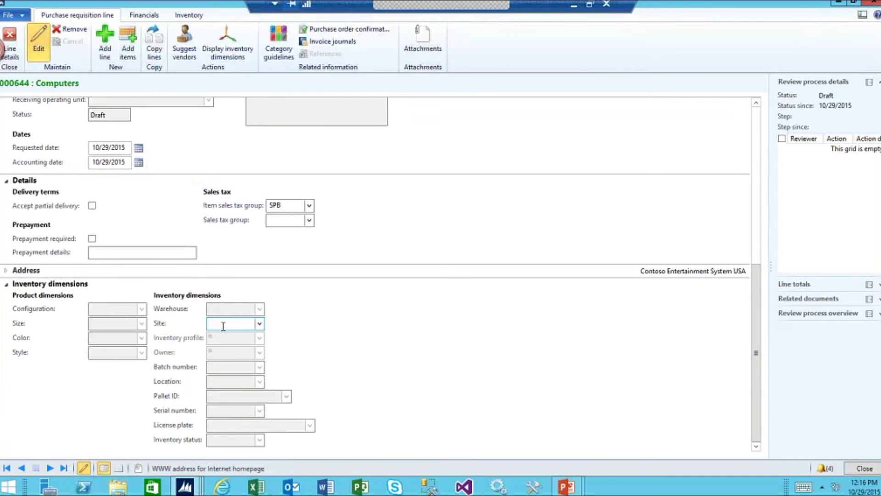
click(260, 325)
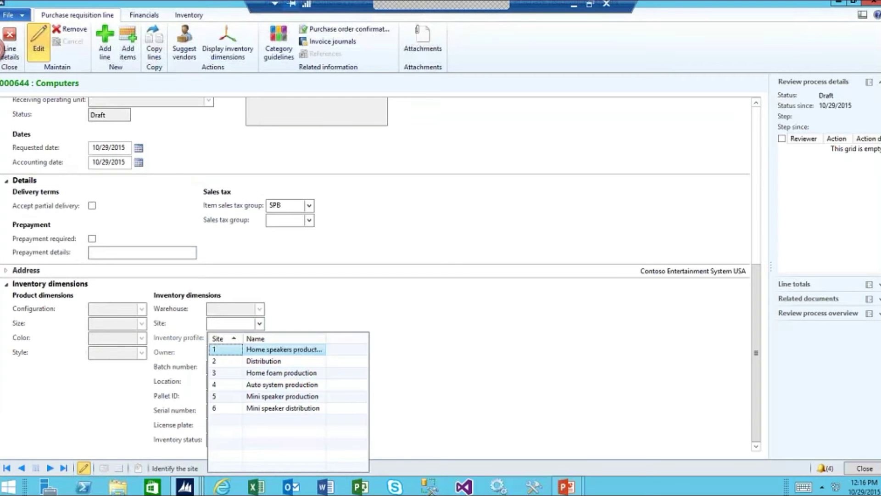
click(261, 364)
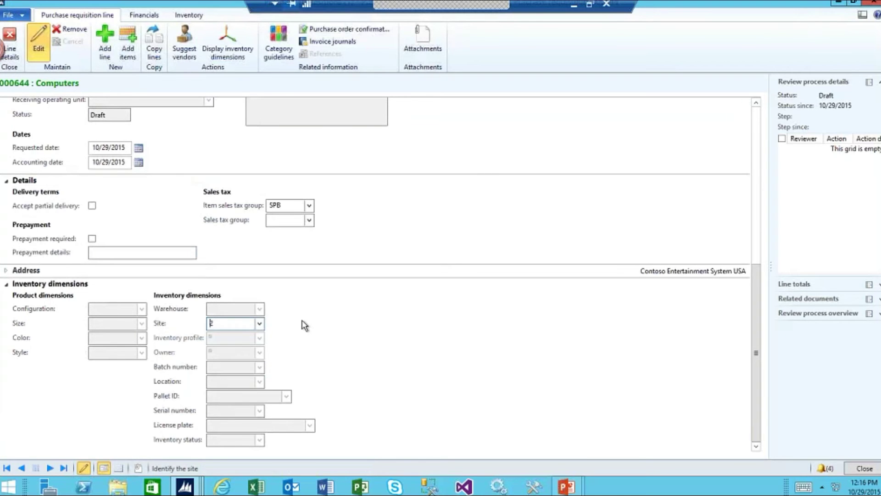
key(Tab)
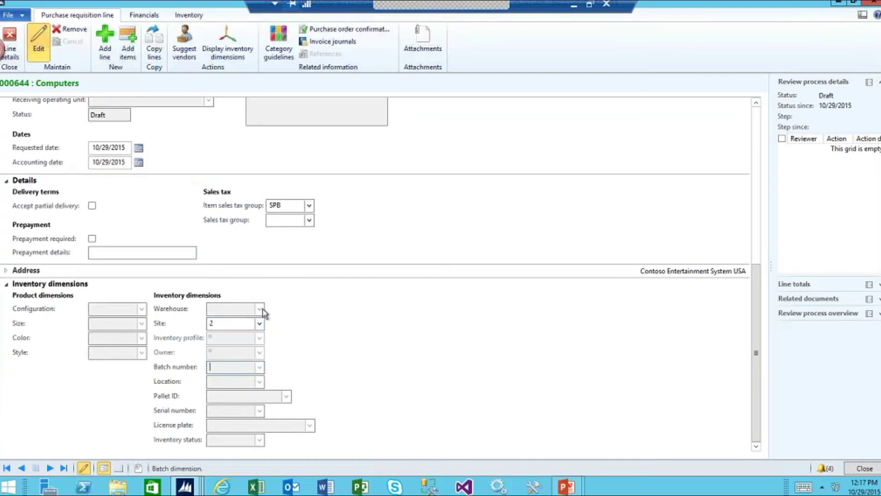
scroll(263, 312, up, 4)
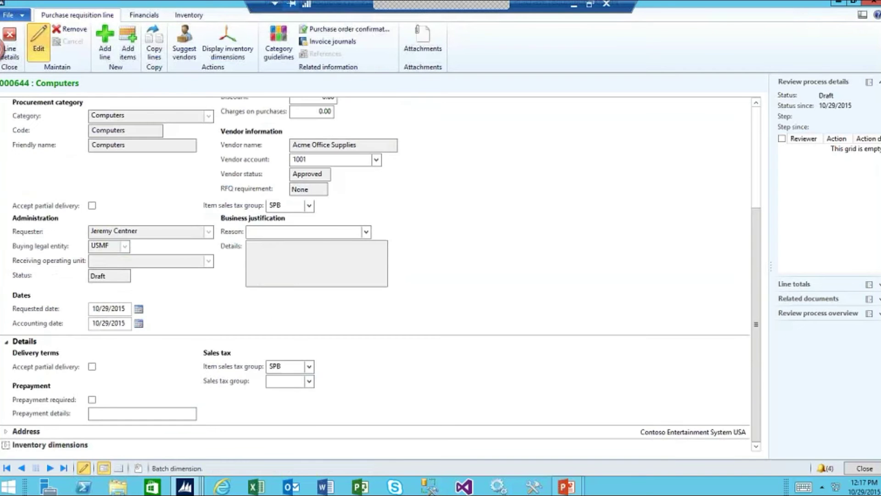
click(10, 38)
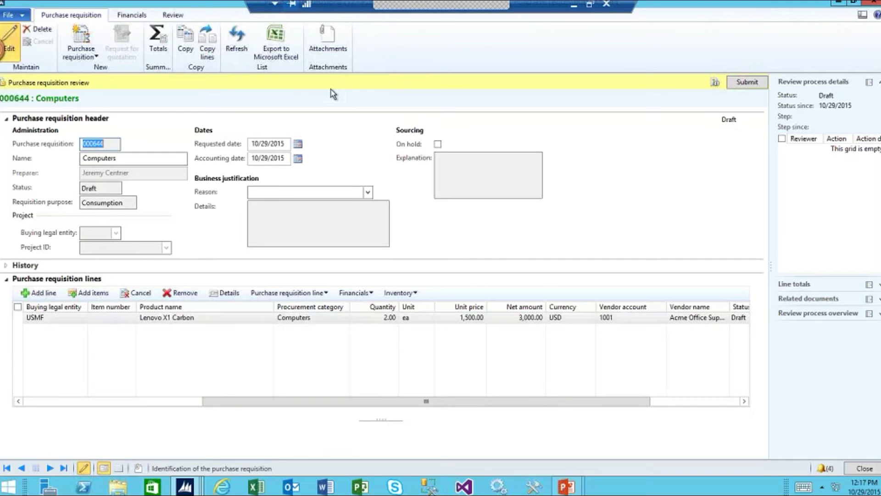
- Submit the Computers requisition for review with the comment "Please Review and approve" and close the requisition
click(745, 84)
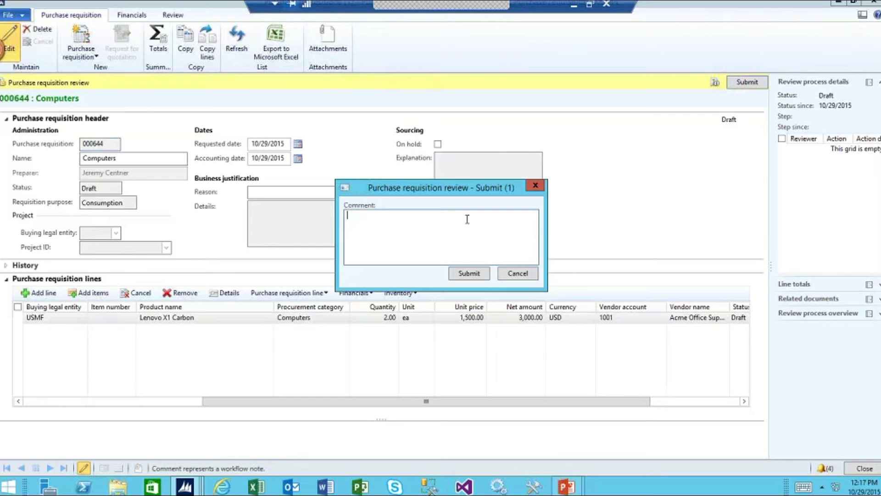
text(Please Review and approve)
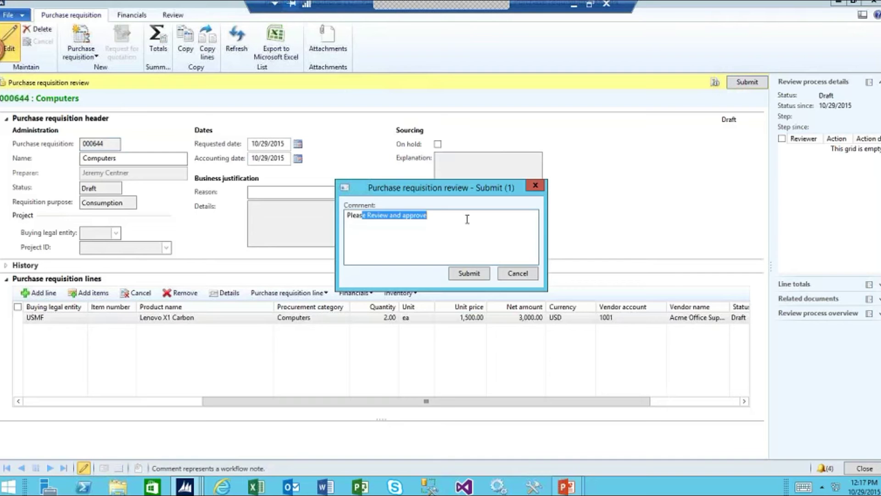
key(End)
key(Tab)
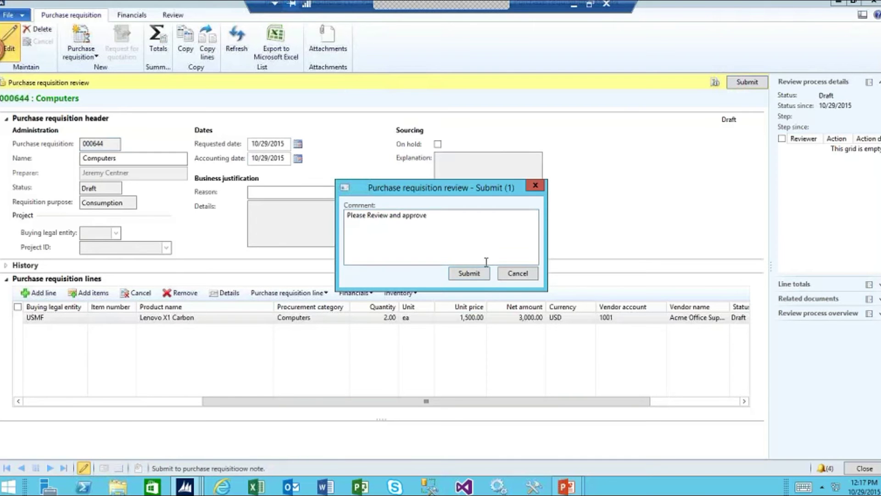
click(468, 273)
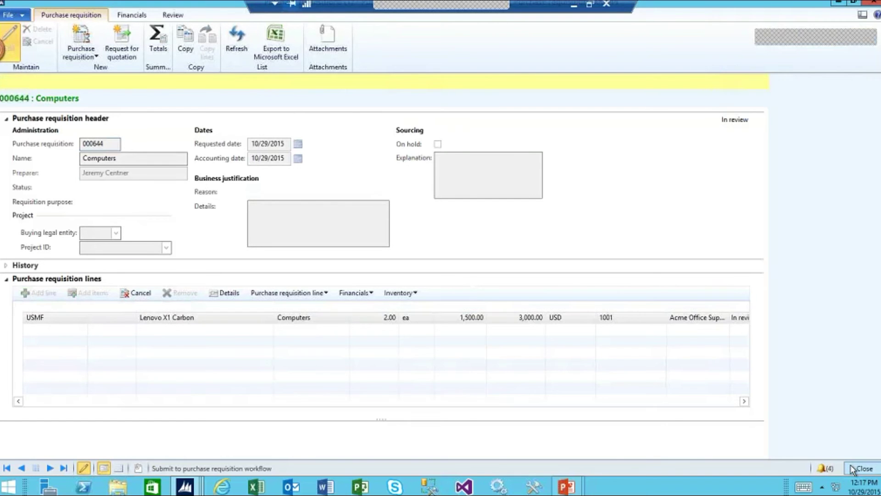
click(853, 469)
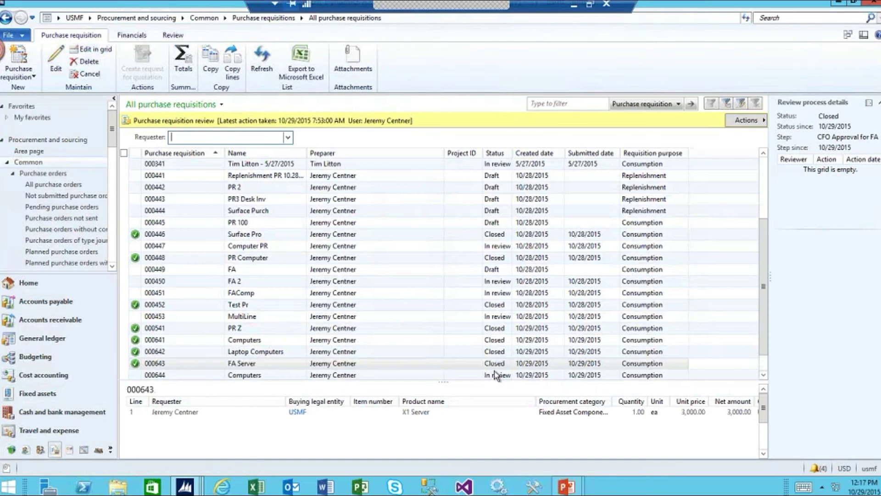
- Check the review process details of the submitted Computers requisition, switching to the FA Server requisition and back to update them
click(498, 375)
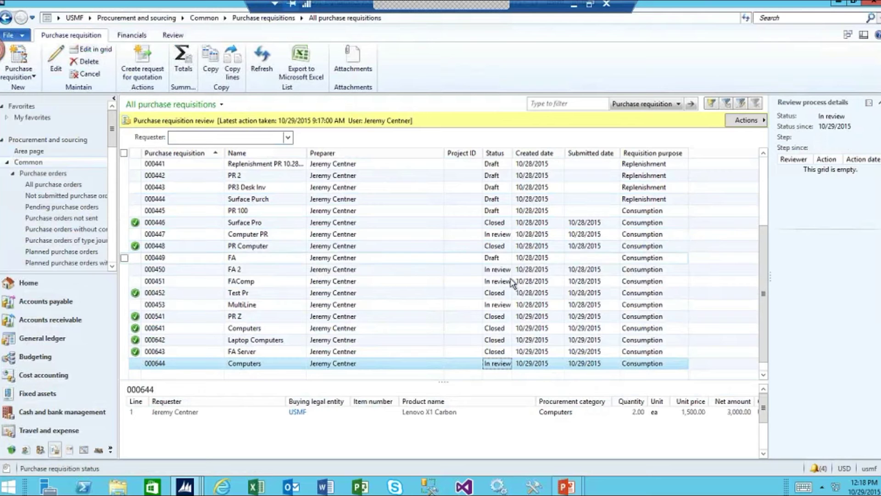
click(503, 353)
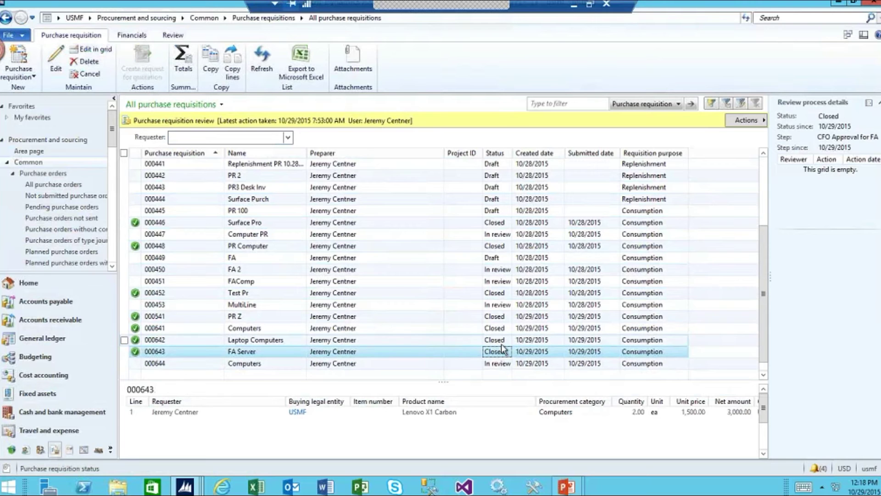
click(502, 363)
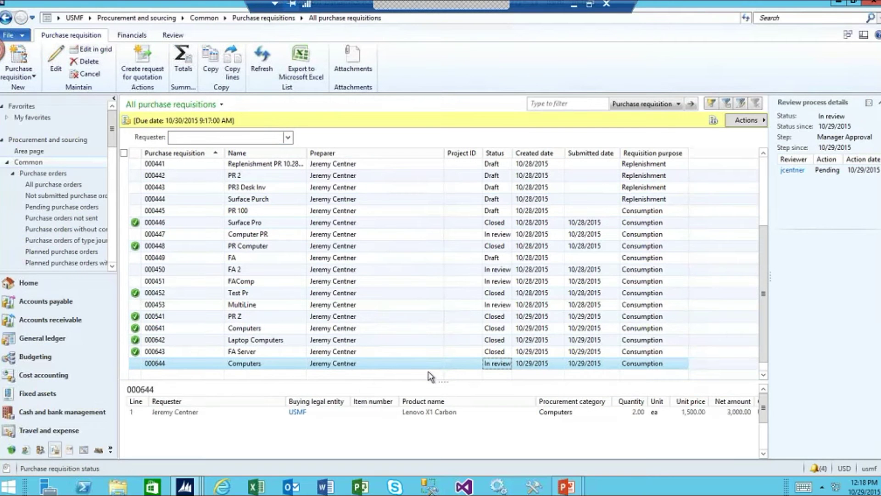
- Create a new purchase requisition named FAComponents with the requisition purpose Consumption
click(32, 82)
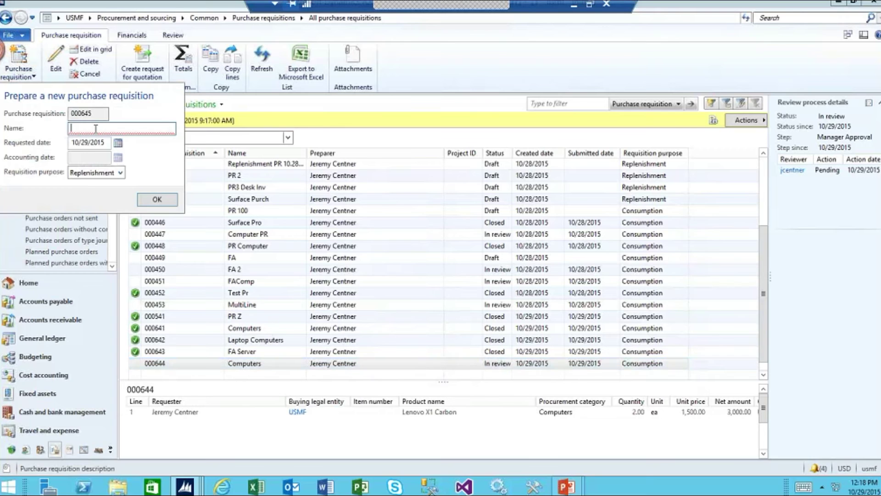
text(FA)
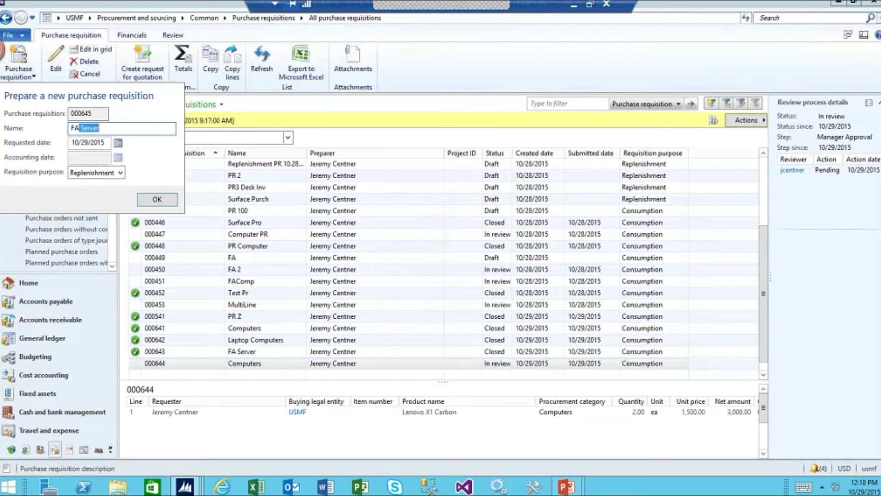
text(Components)
key(Tab)
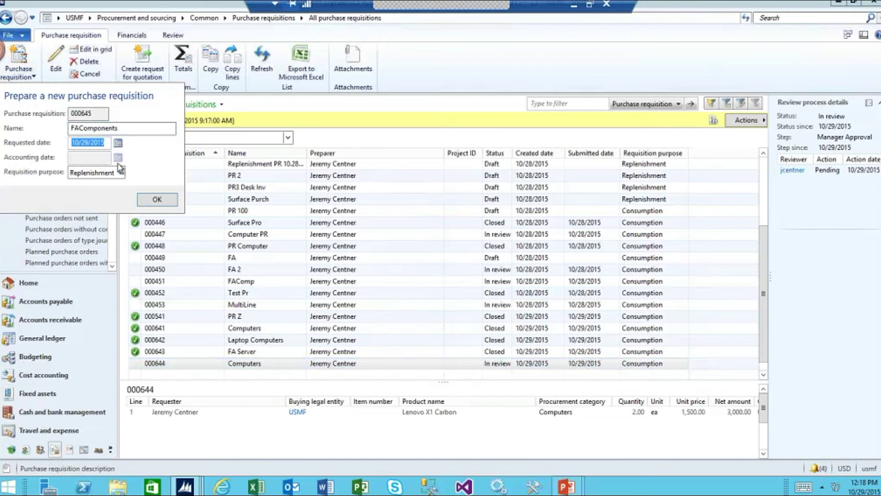
click(105, 173)
click(105, 184)
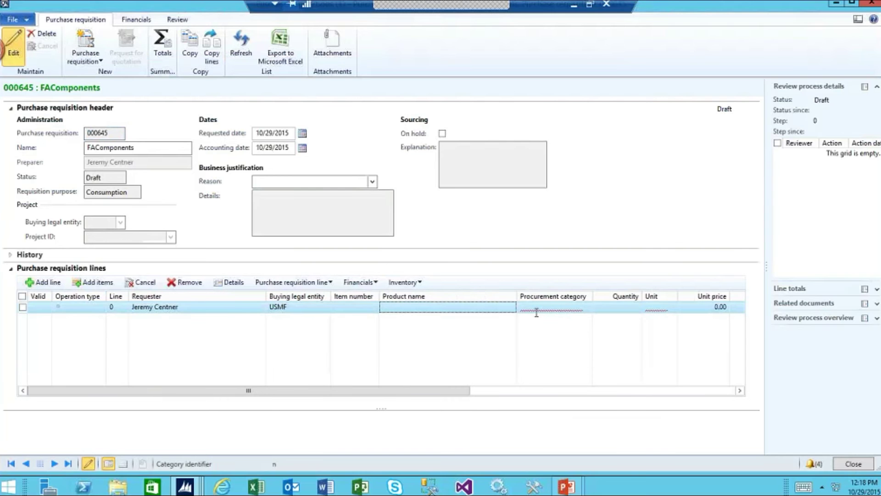
- Set the FAComponents line's procurement category to Fixed Asset Components and its product name to Wh Shelving
click(536, 309)
click(587, 308)
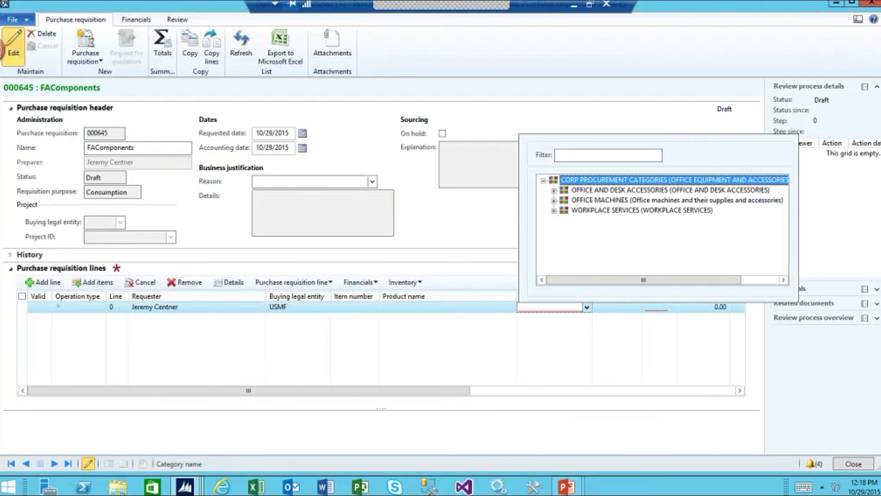
click(554, 200)
click(555, 190)
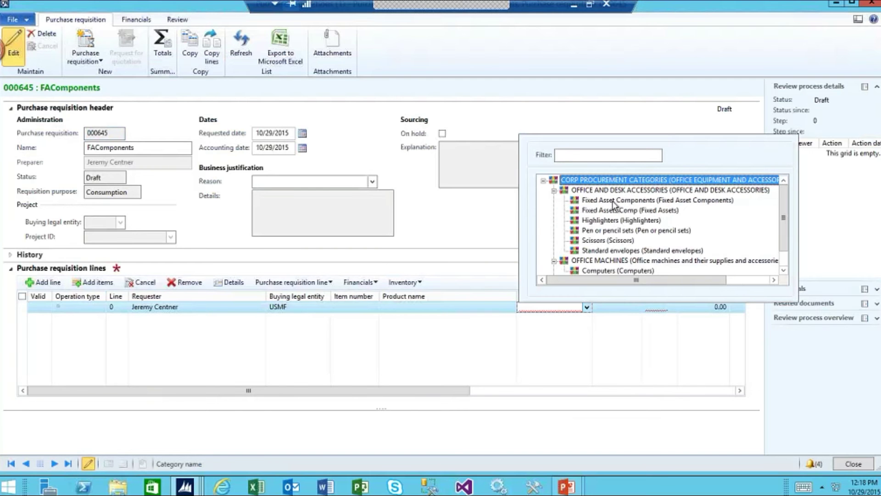
click(612, 200)
key(shift+Tab)
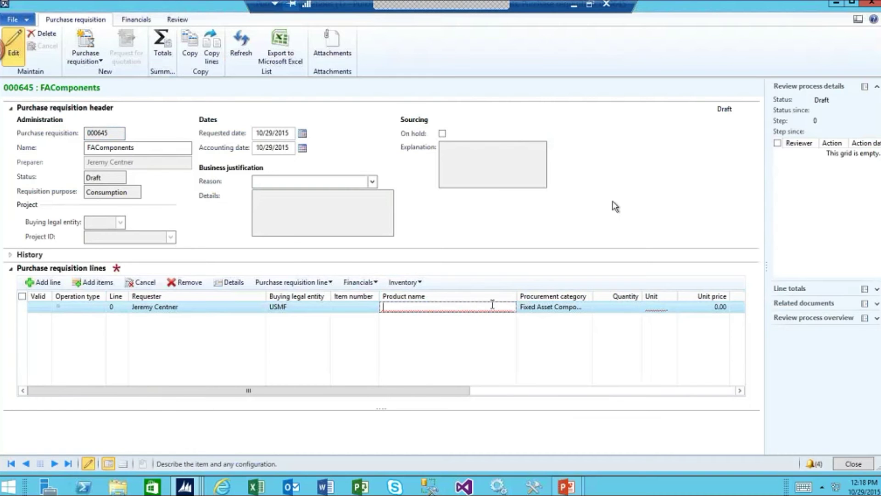
text(Wh Shel)
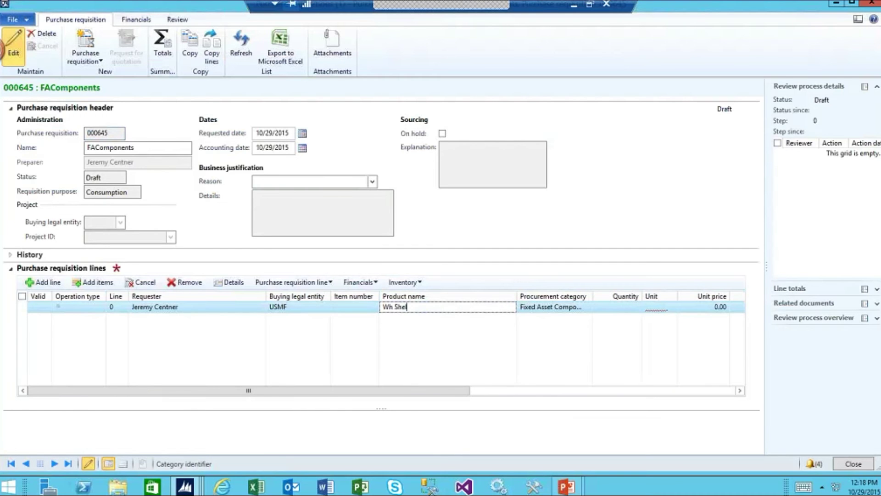
text(ving)
key(Tab)
- Set the Wh Shelving line's quantity to 3, its unit to ea and its unit price to 500
click(620, 313)
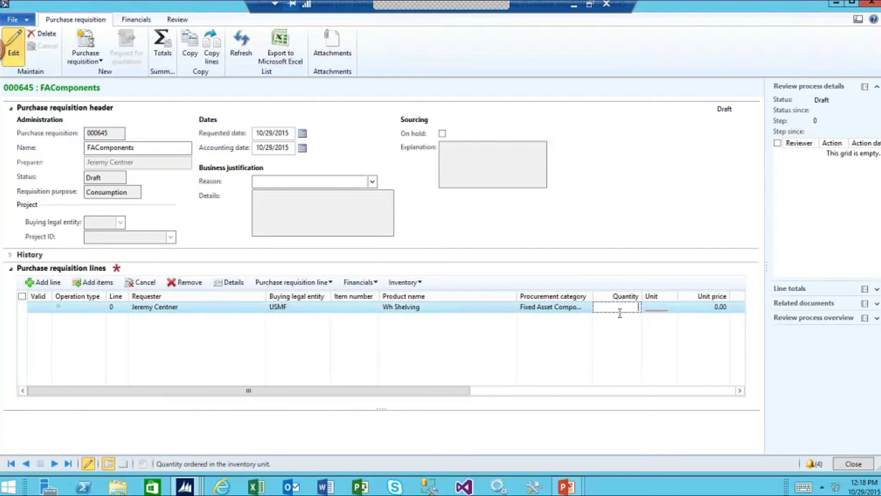
text(3)
key(Tab)
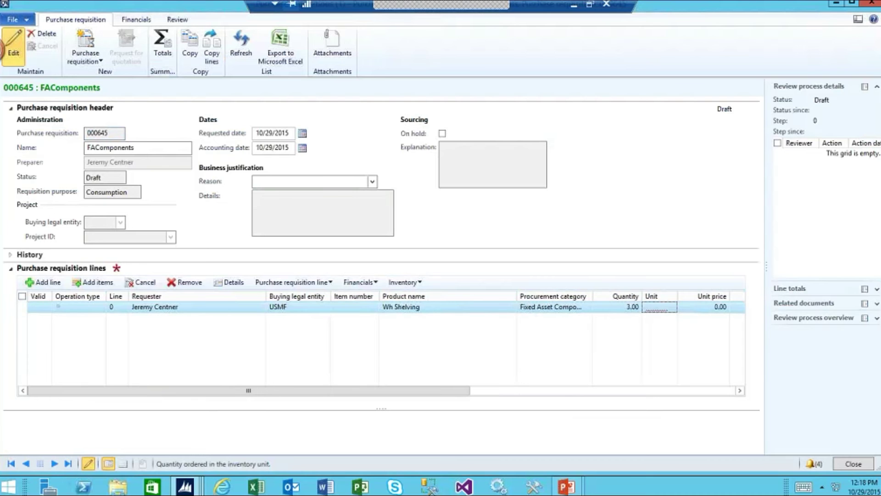
text(ea)
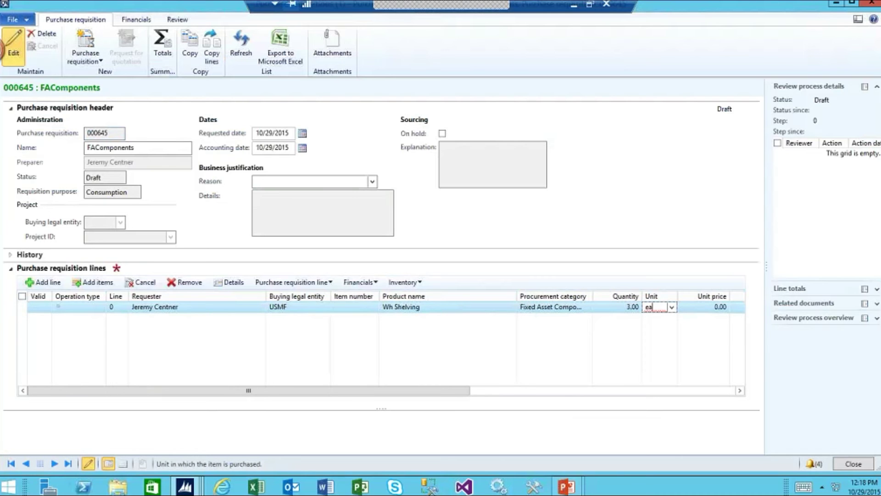
key(Tab)
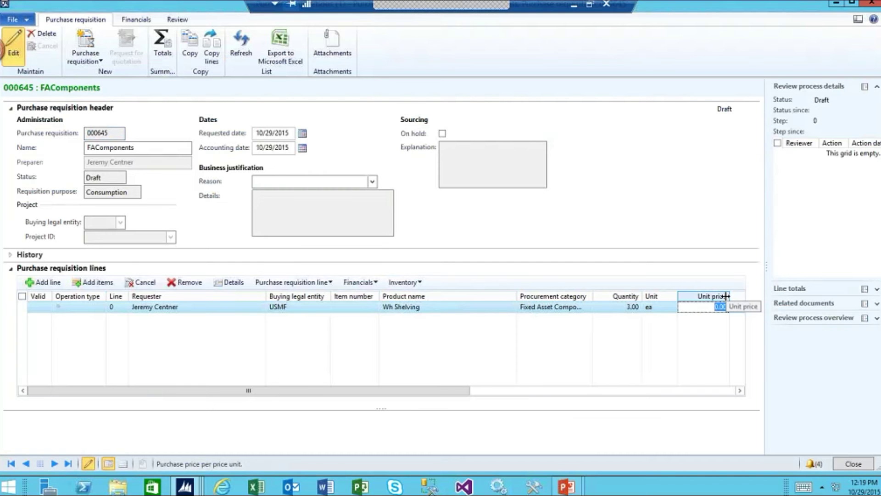
text(500)
key(Tab)
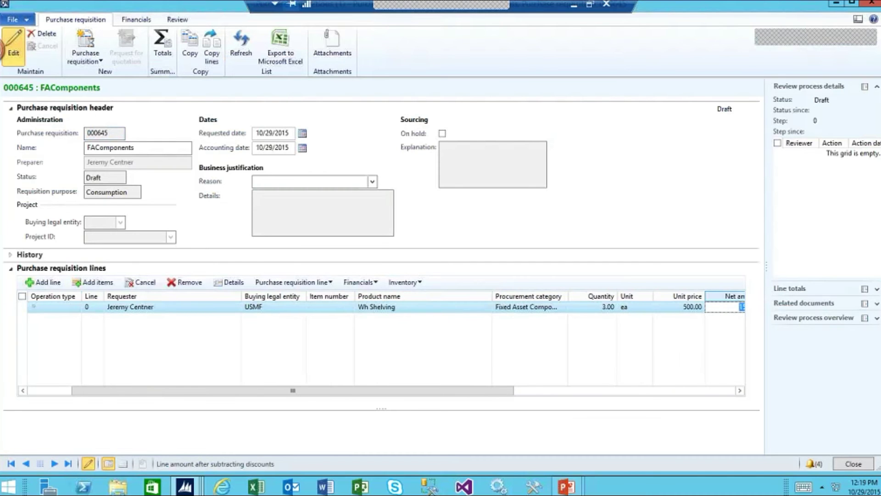
key(Tab)
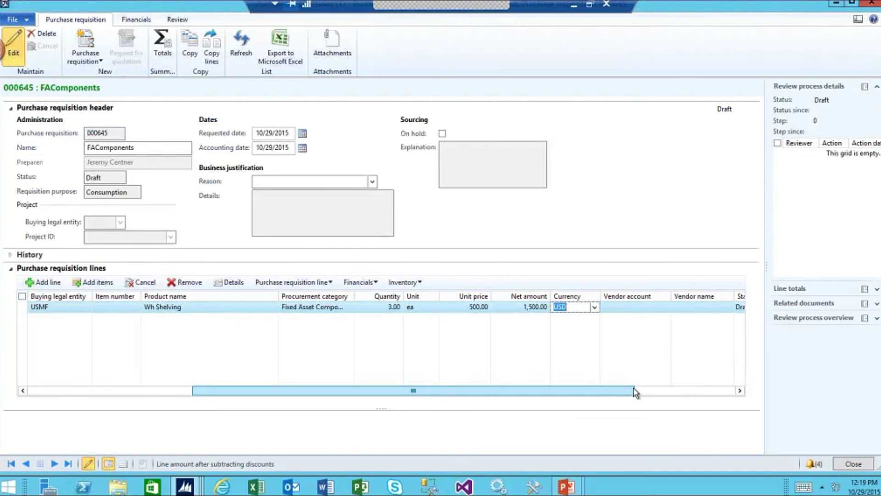
- Assign the preferred vendor US-104, Fabrikam Supplier, to the Wh Shelving line
click(666, 307)
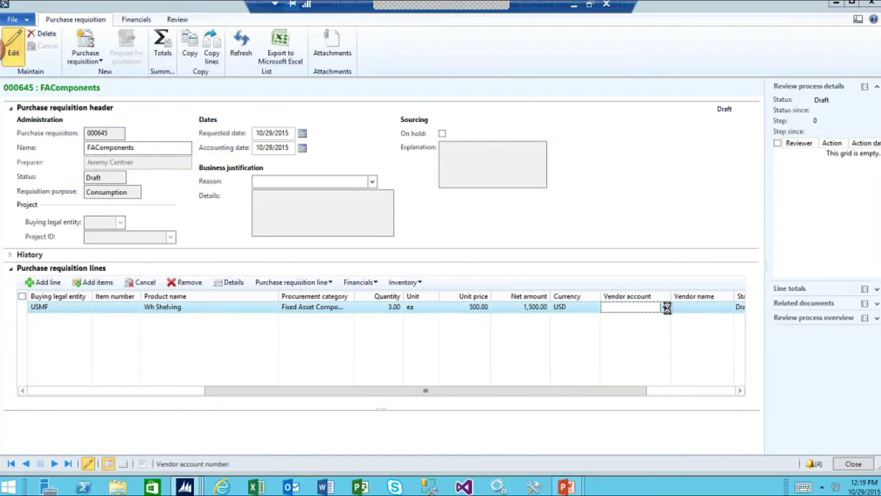
click(666, 308)
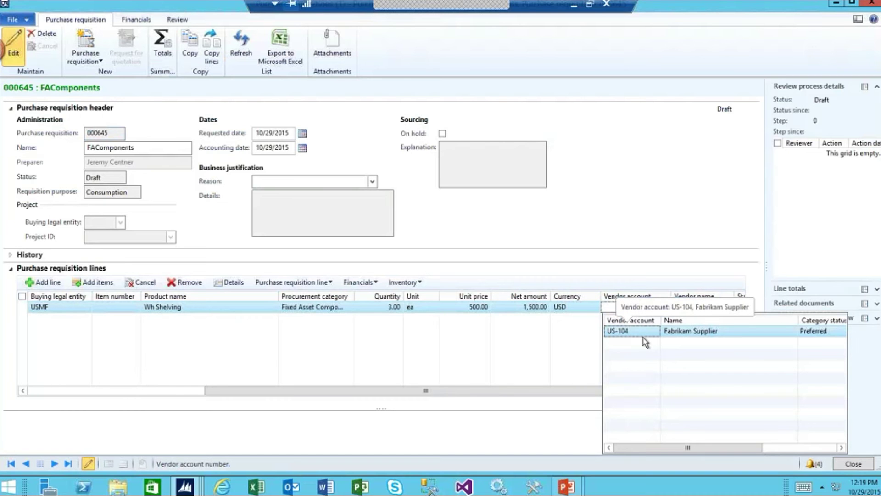
click(708, 334)
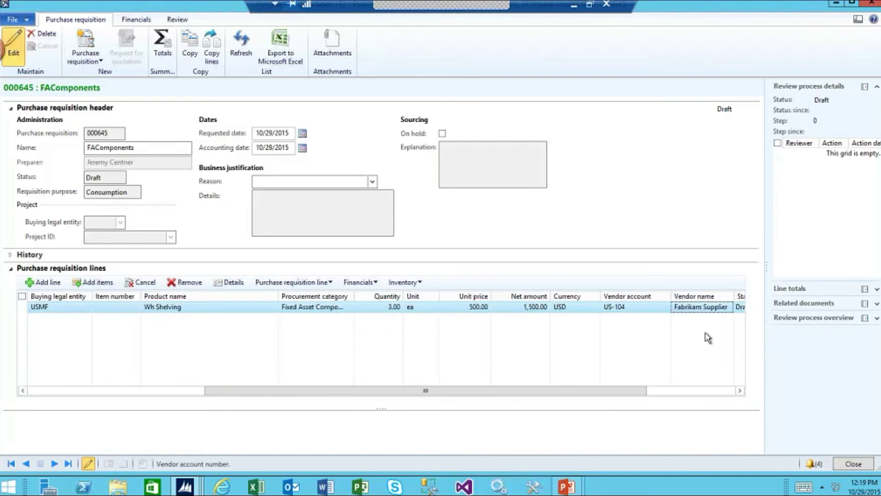
click(713, 311)
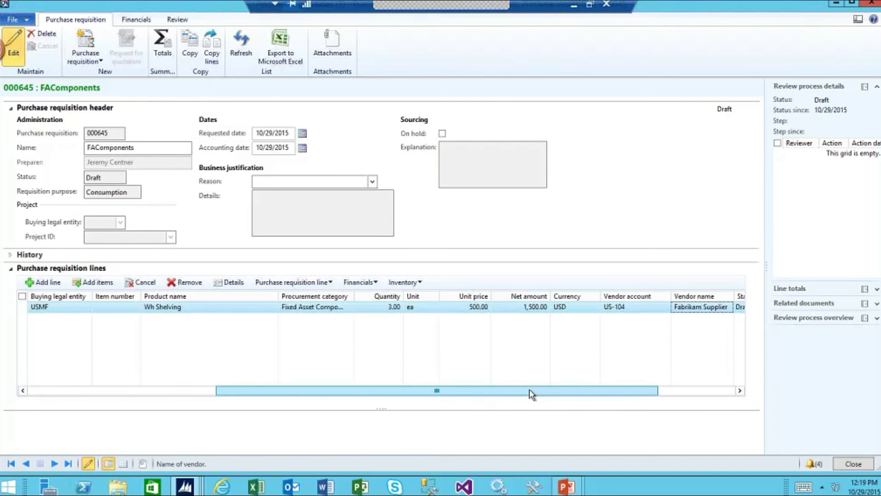
- Set the inventory dimension Site to 2 in the Wh Shelving line's details and close the line details
drag(530, 389, 410, 392)
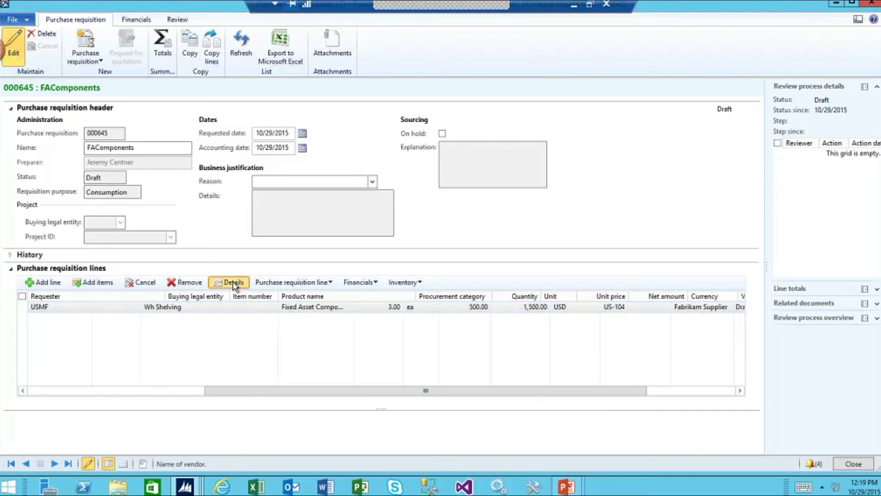
click(232, 283)
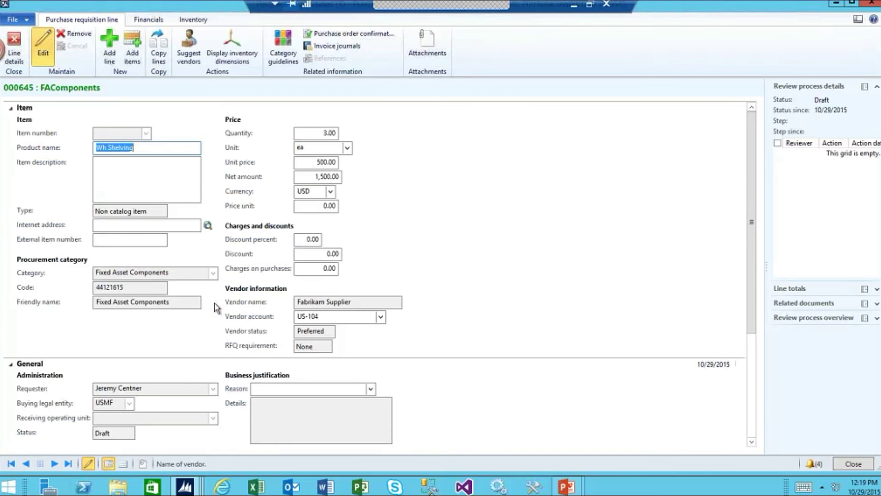
scroll(216, 307, down, 3)
scroll(216, 308, down, 2)
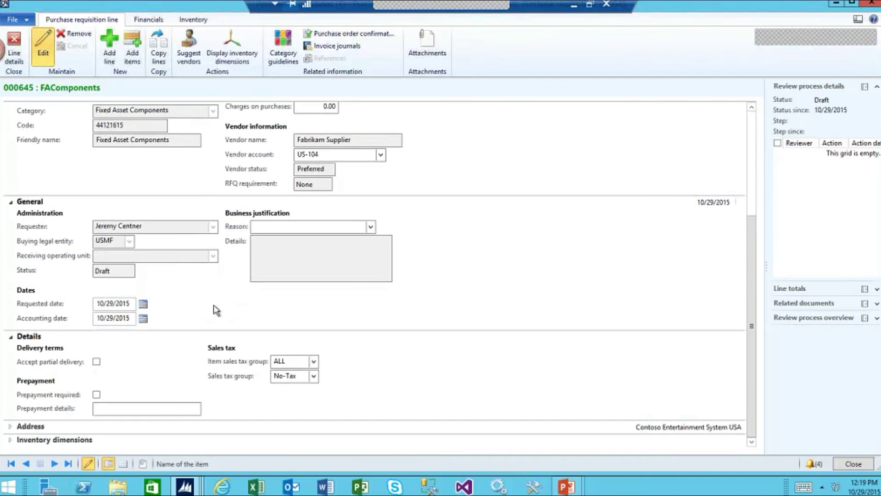
click(10, 440)
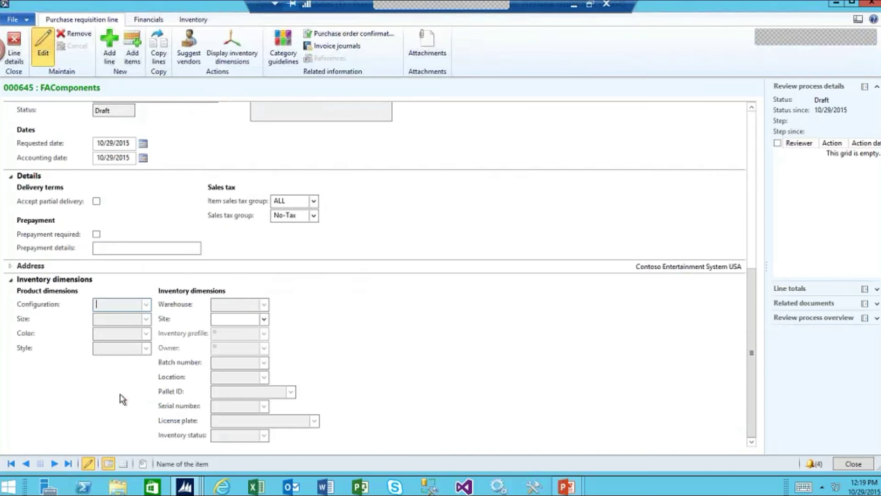
click(264, 319)
click(257, 357)
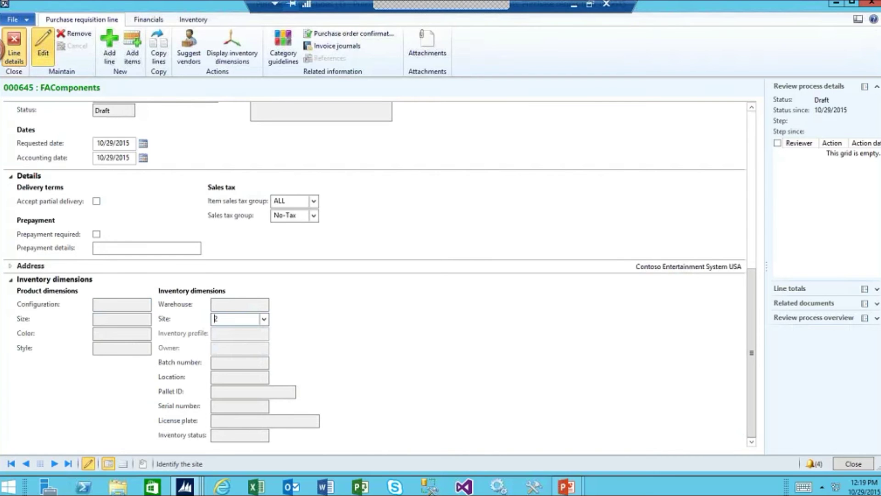
click(13, 46)
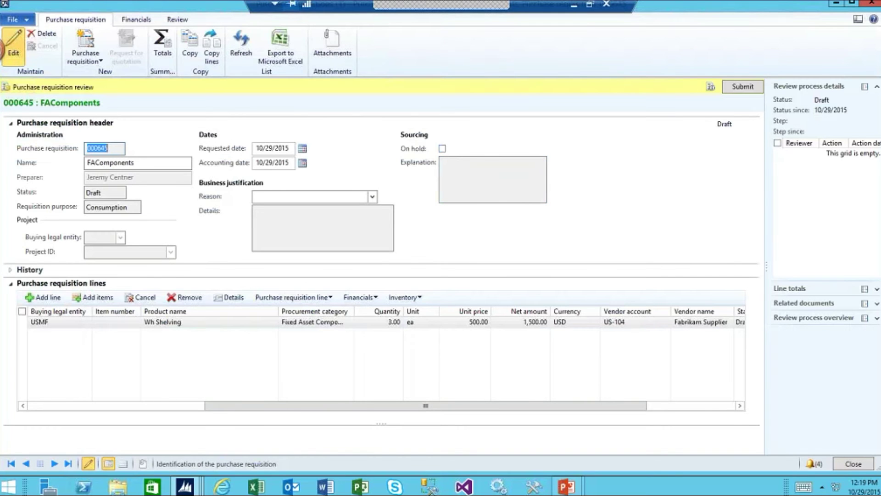
- Submit the FAComponents requisition for review
click(744, 87)
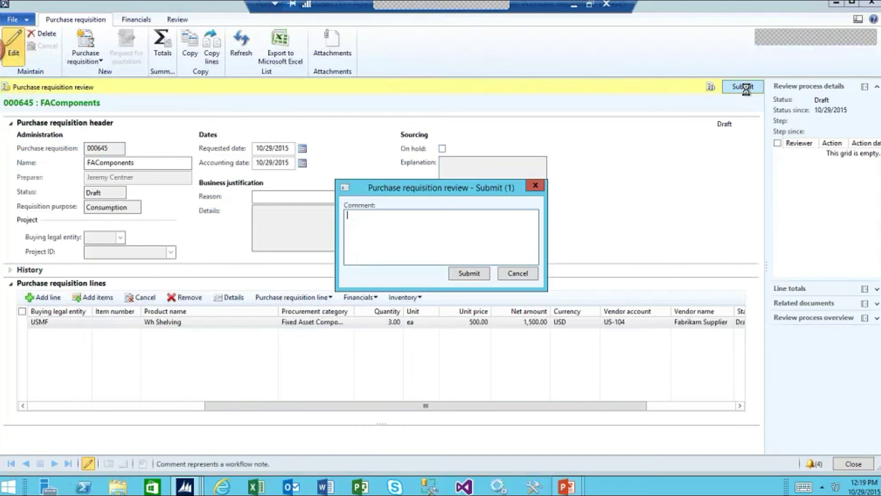
click(482, 270)
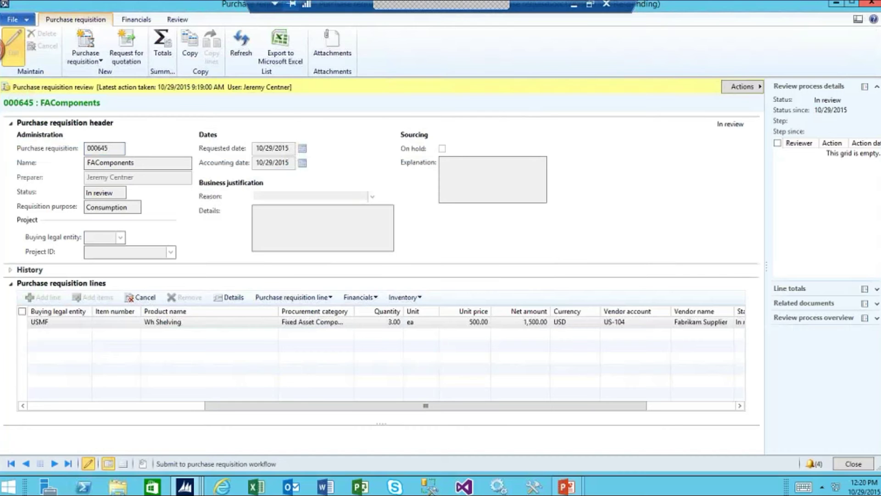
- Switch to the PowerPoint slide show and advance the Purchase Requisition Workflow slides to stage 4, Approve/Reject PR
mouse_move(197, 492)
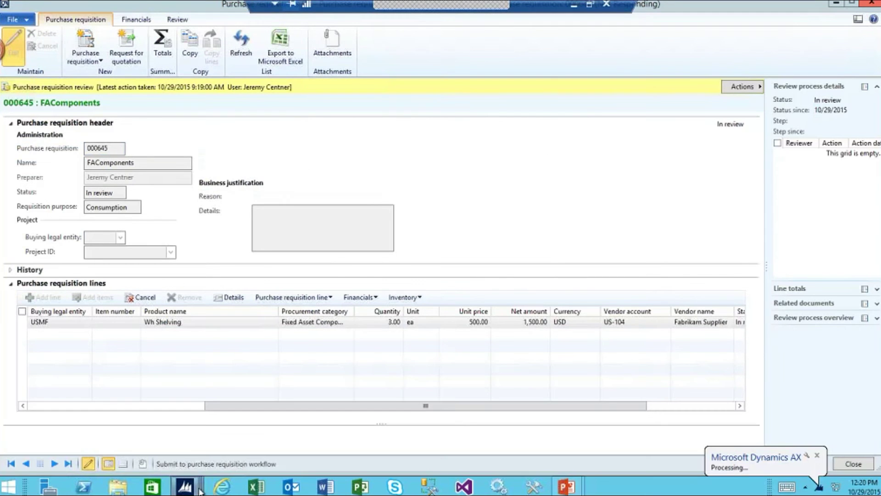
key(alt+Tab)
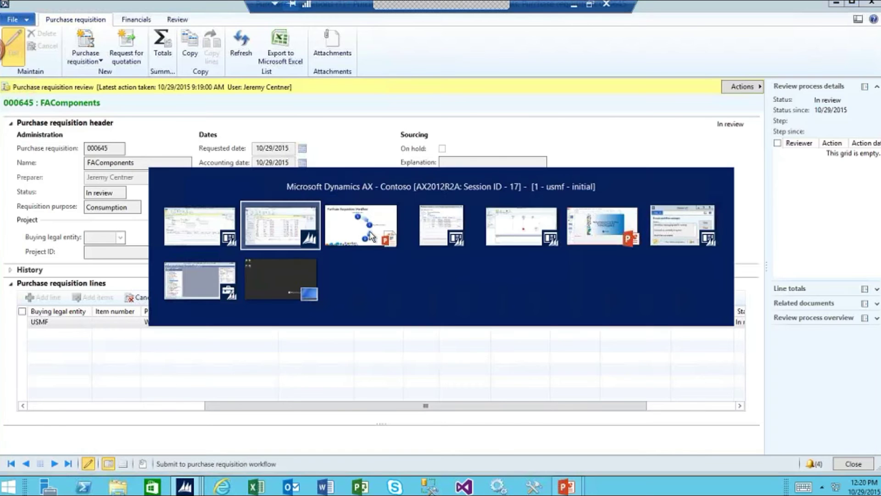
click(371, 236)
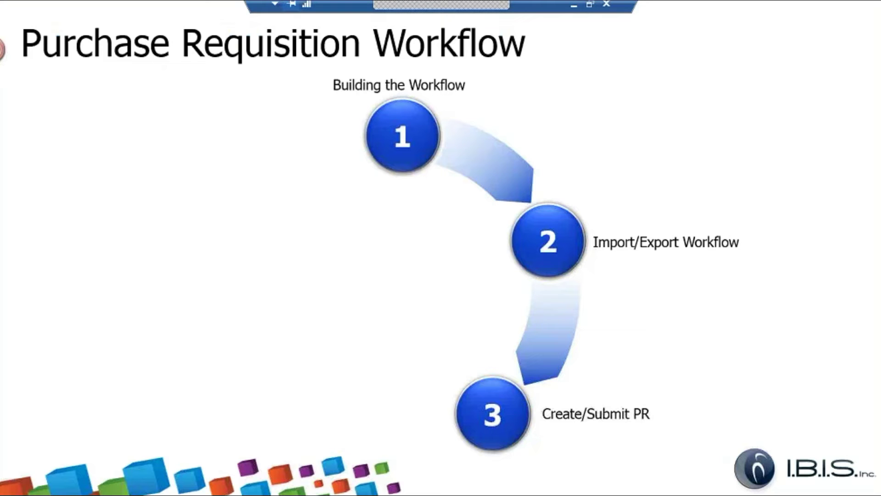
click(492, 209)
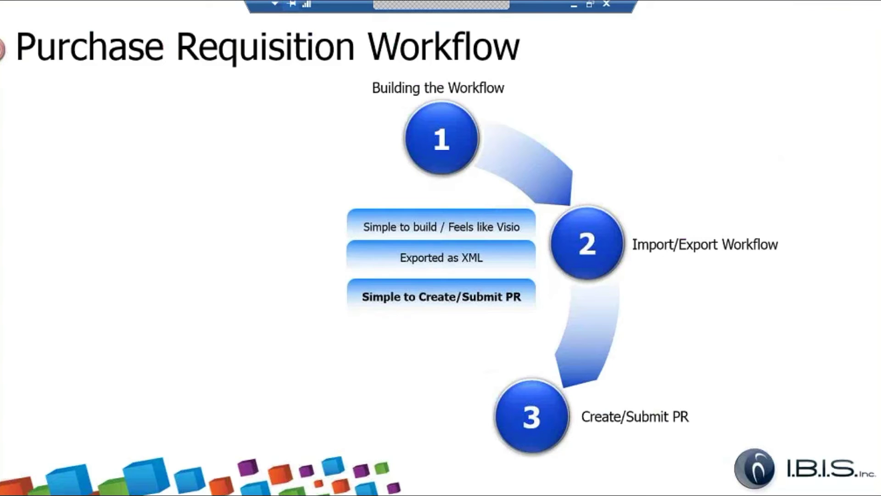
key(Right)
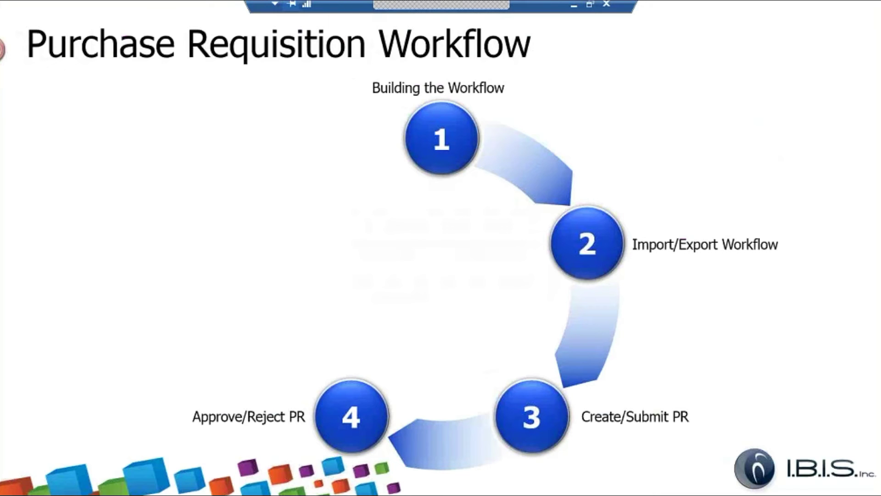
- Switch back to the Dynamics AX list of all purchase requisitions and check the Computers requisition's review process details
key(alt+Tab)
key(alt+Tab)
key(Escape)
key(alt+Tab)
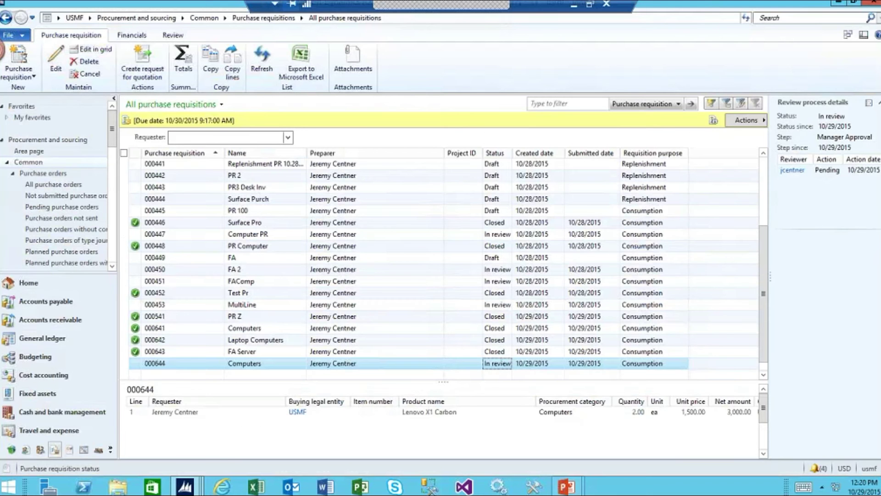
click(287, 352)
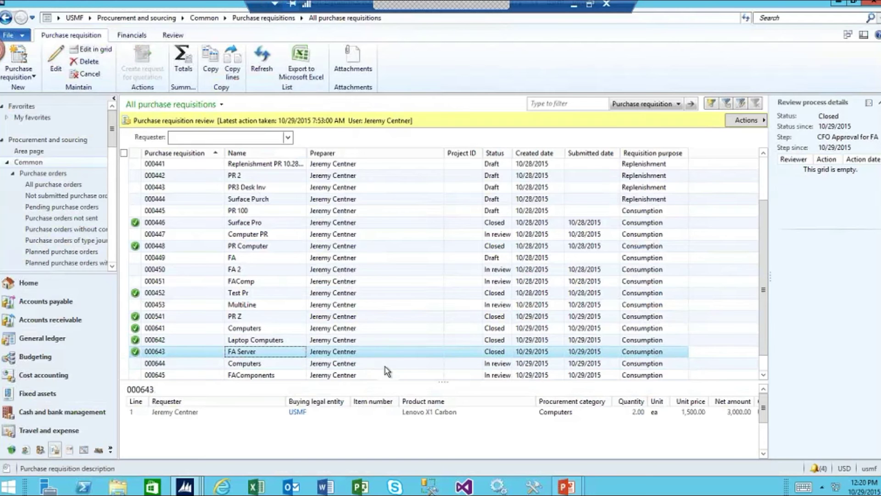
click(450, 352)
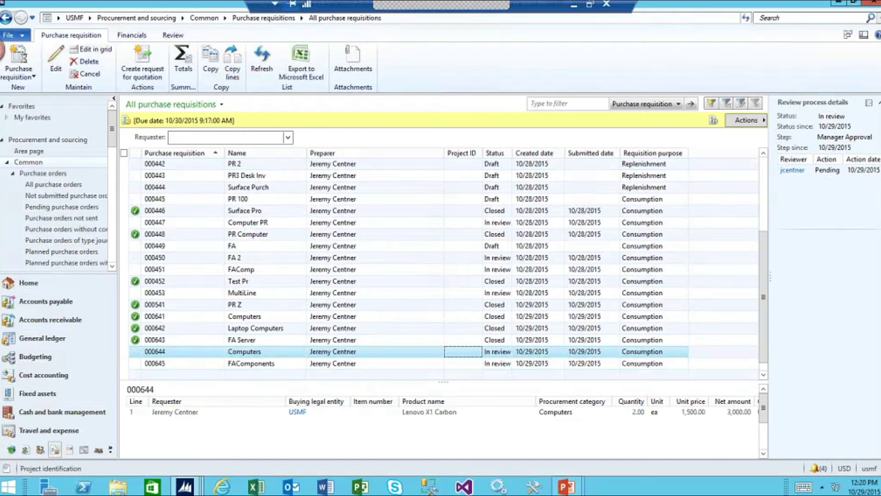
- Review the workflow actions available for the Computers requisition
click(739, 121)
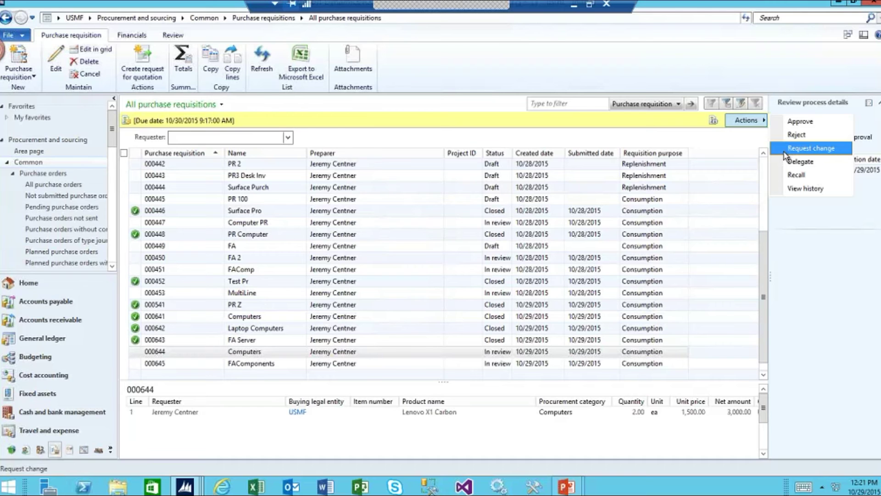
click(799, 188)
click(576, 351)
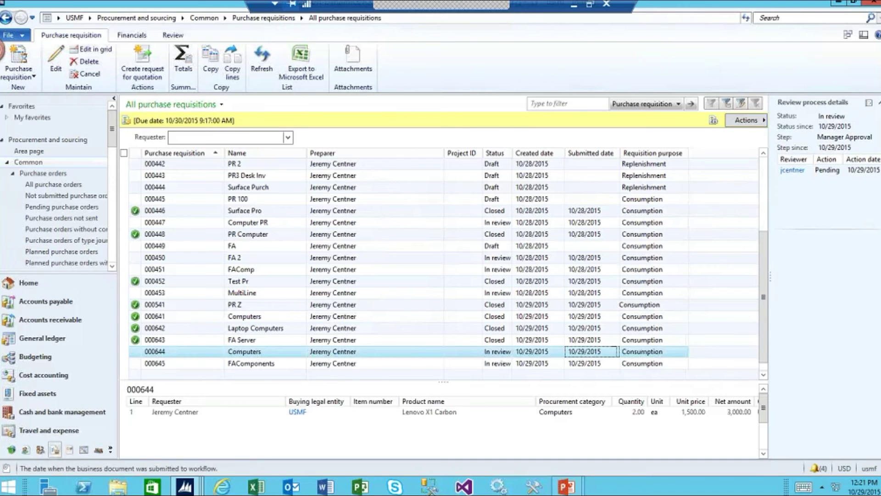
- Approve the Computers requisition in its purchase requisition review
click(746, 120)
click(801, 132)
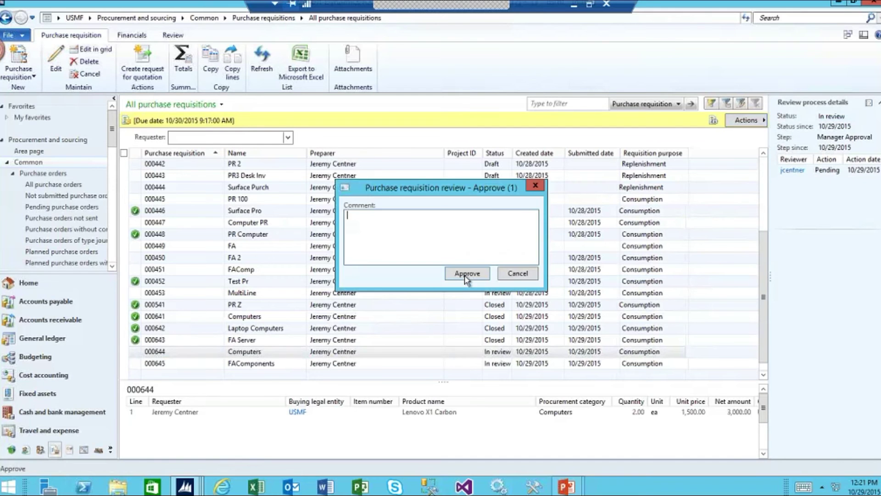
click(466, 273)
- Approve the FAComponents requisition in its purchase requisition review, leaving the comment empty
click(507, 366)
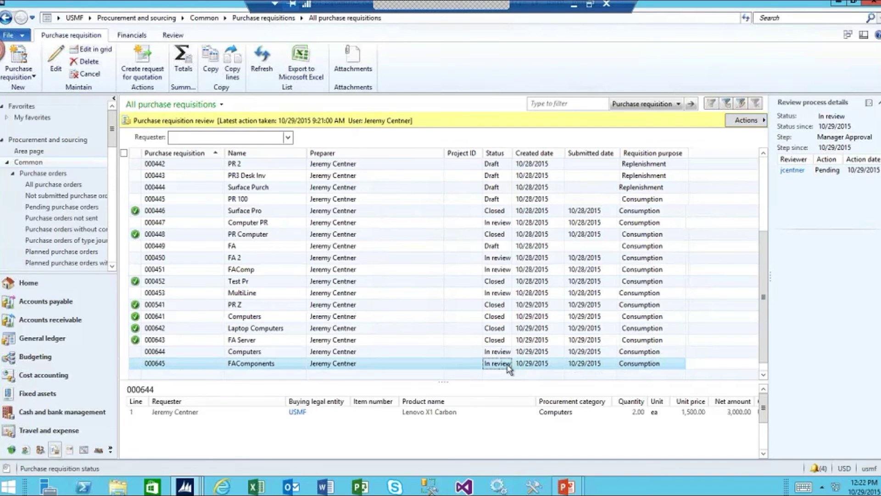
click(754, 123)
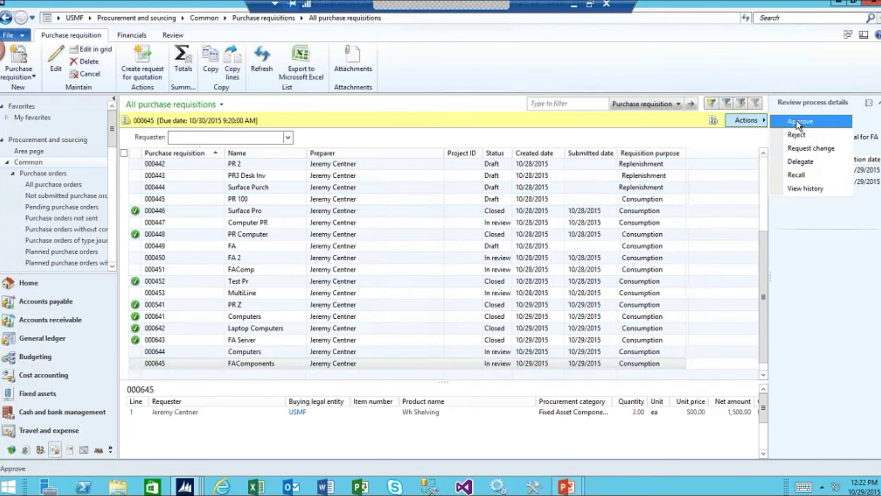
click(799, 122)
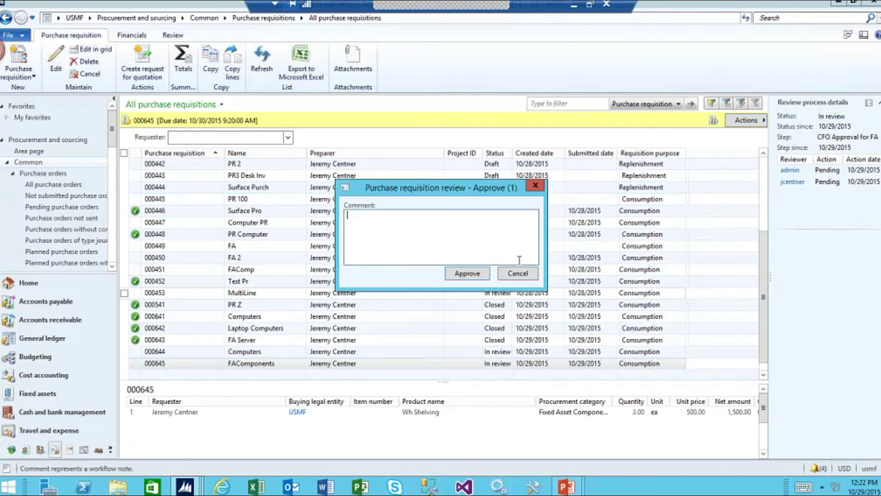
click(468, 273)
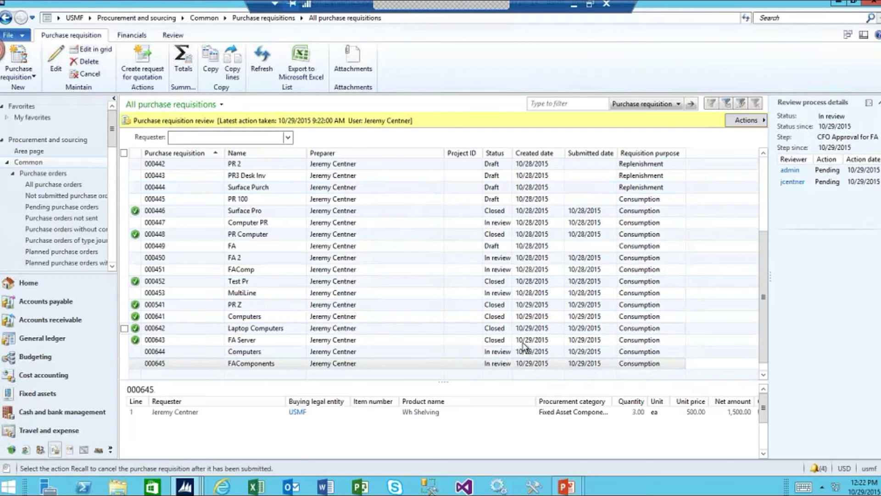
- Switch to the PowerPoint slide show and advance the Purchase Requisition Workflow slide to its Eliminate Bottlenecks takeaway
key(alt+Tab)
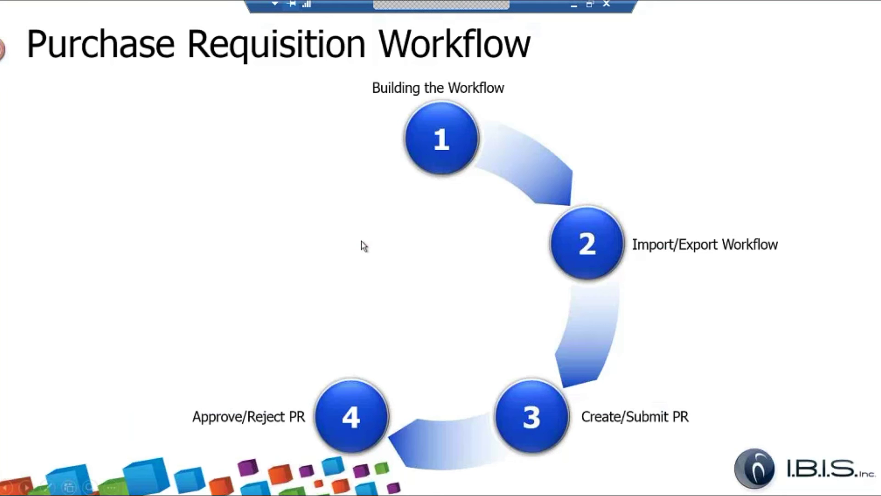
click(365, 247)
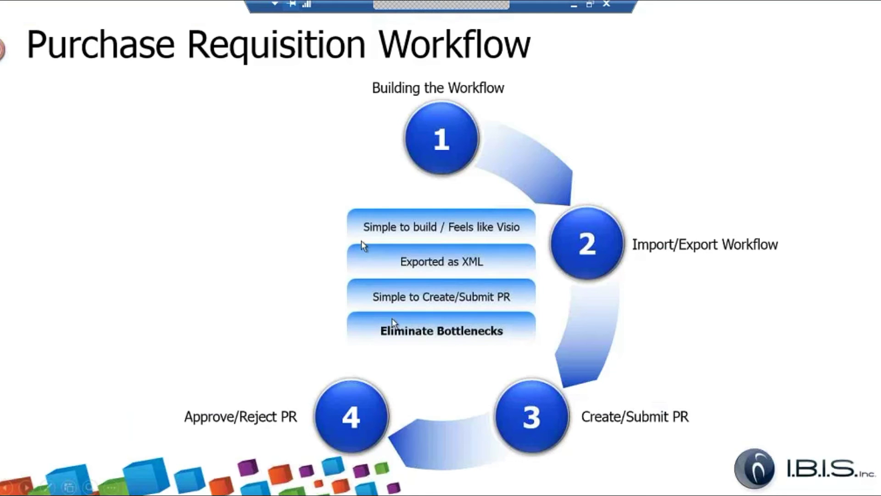
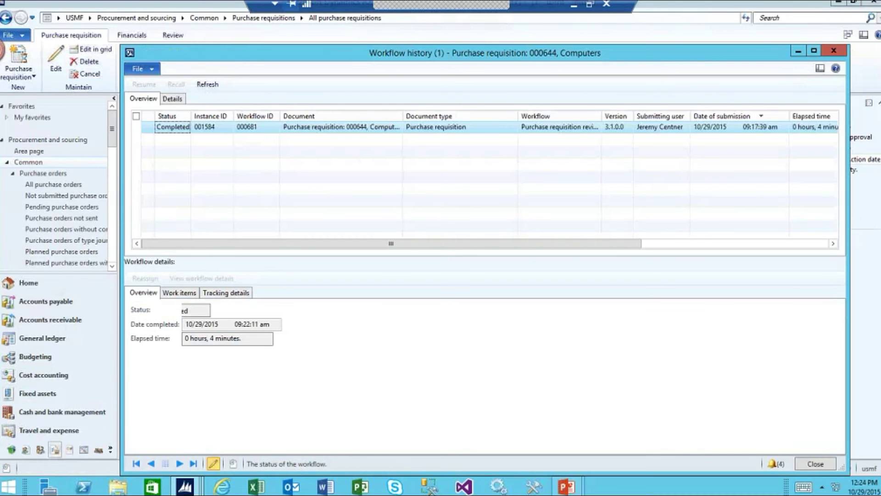
- Examine the Computers requisition's workflow tracking details, covering its work items, activation and the Fixed Asset and PR > $500.00 conditional decisions
click(180, 293)
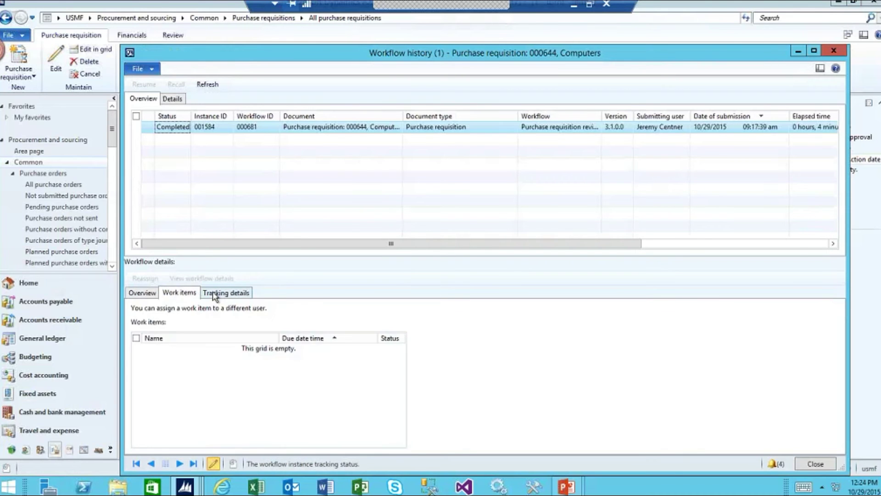
click(217, 294)
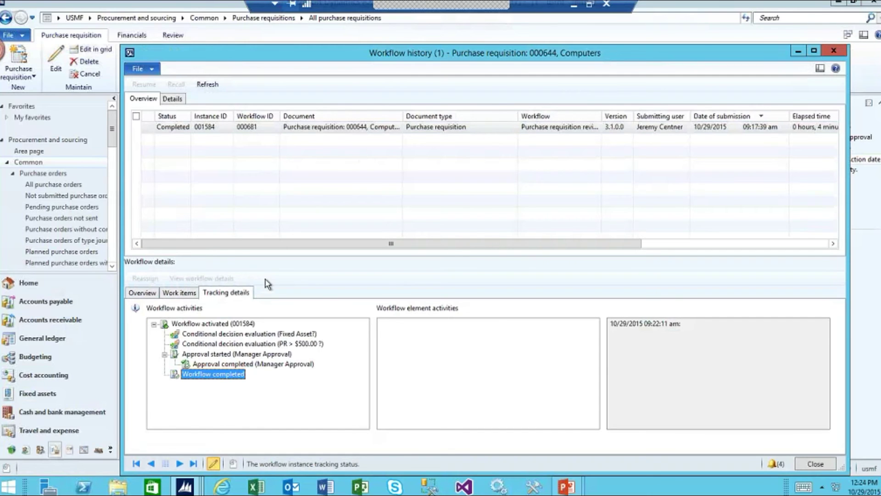
click(226, 324)
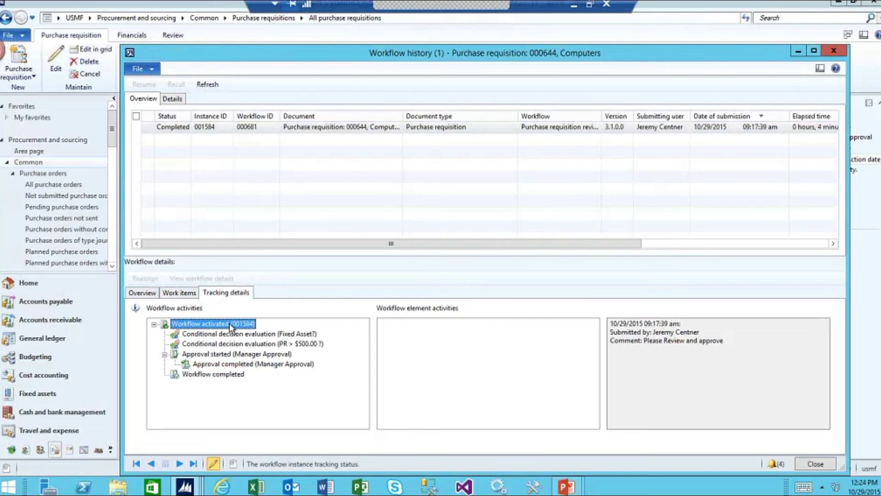
key(Down)
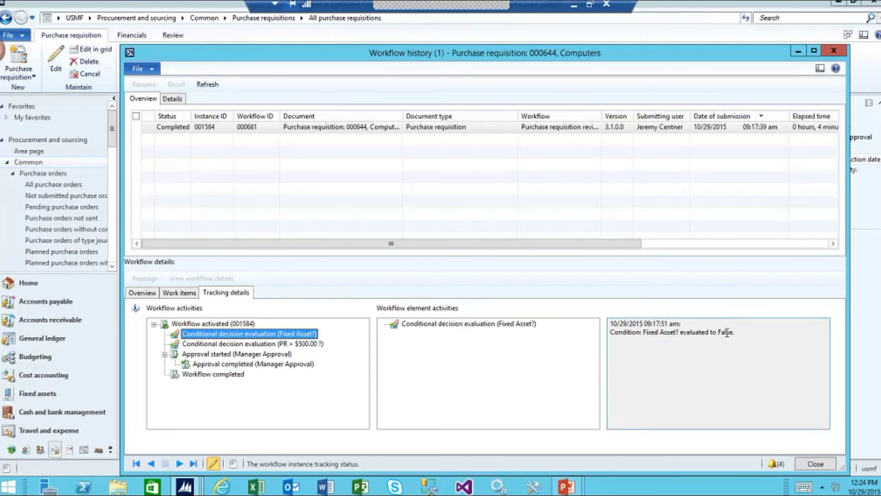
click(307, 345)
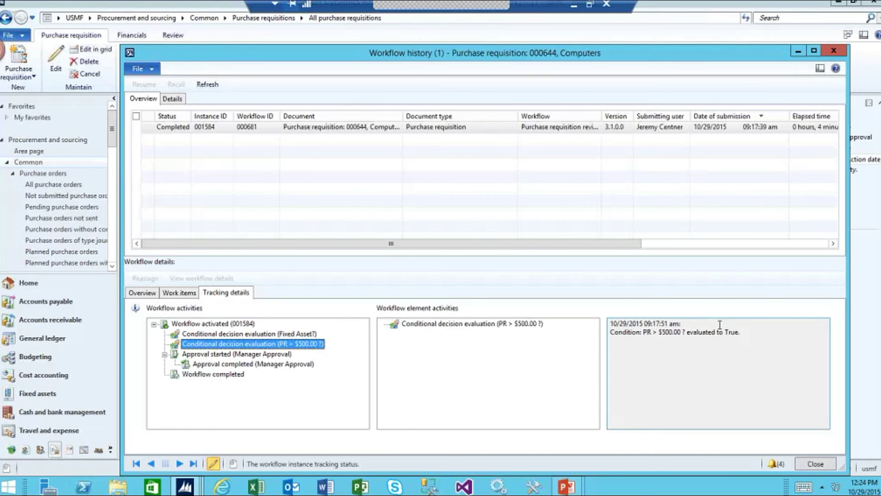
- Inspect the Manager Approval activities in the Computers workflow history, including the work item's creation and approval, and close the history
click(282, 354)
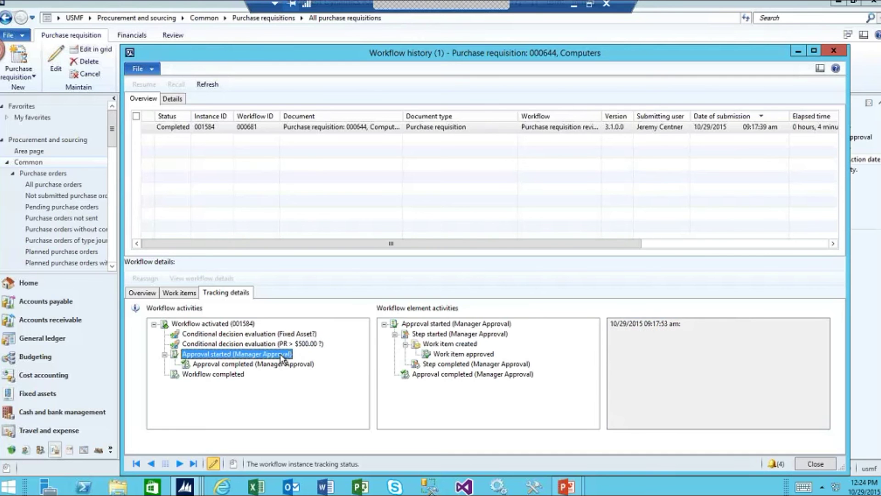
click(480, 365)
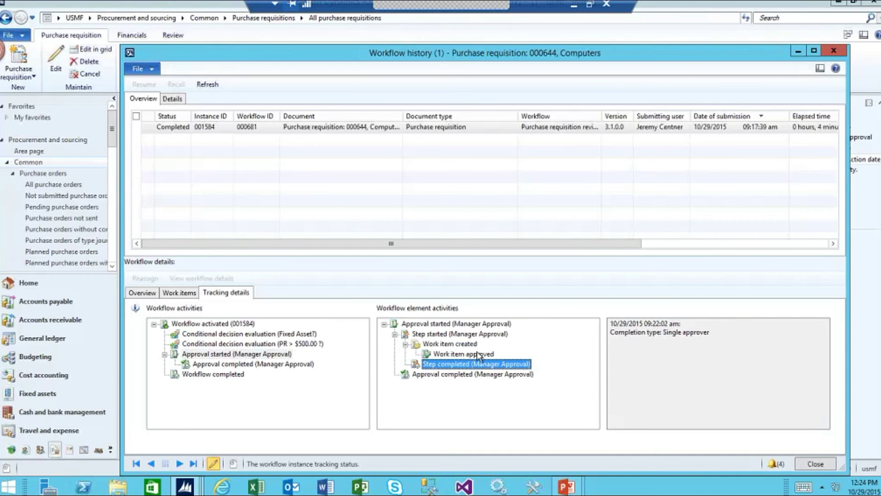
click(478, 353)
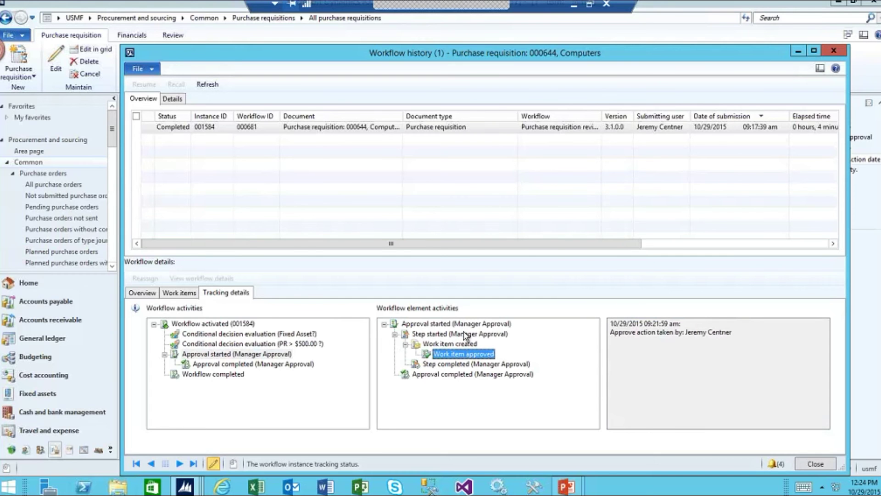
click(465, 334)
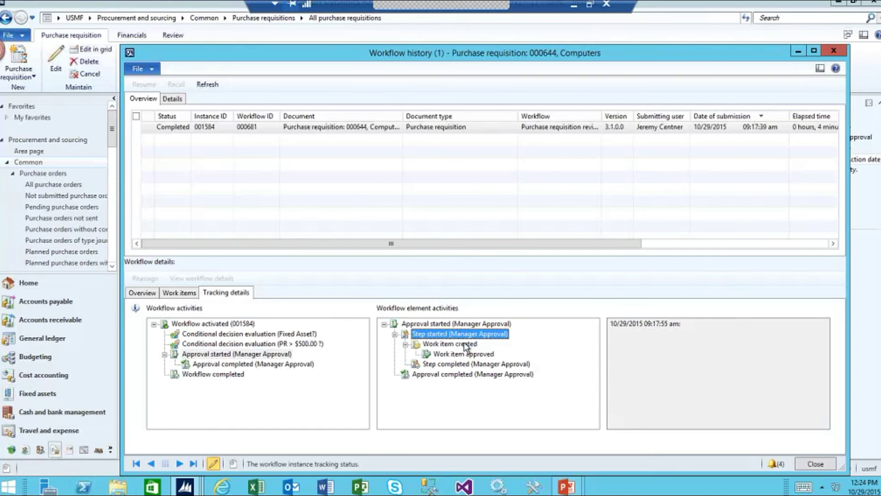
click(466, 344)
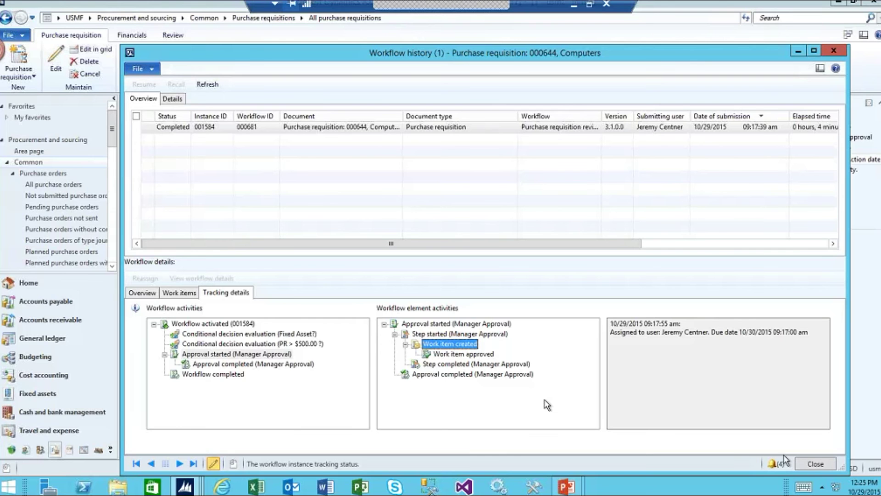
click(815, 464)
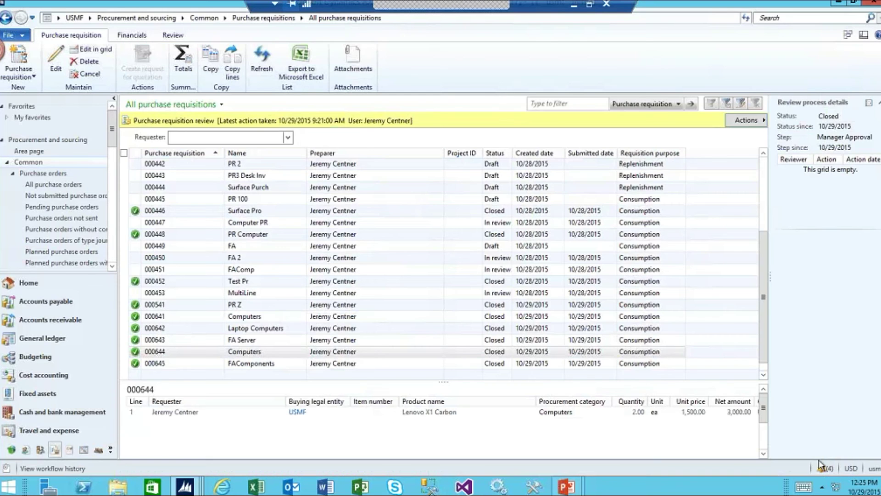
- View the FAComponents requisition's workflow history and examine its Fixed Asset decision and CFO Approval tracking details
click(502, 362)
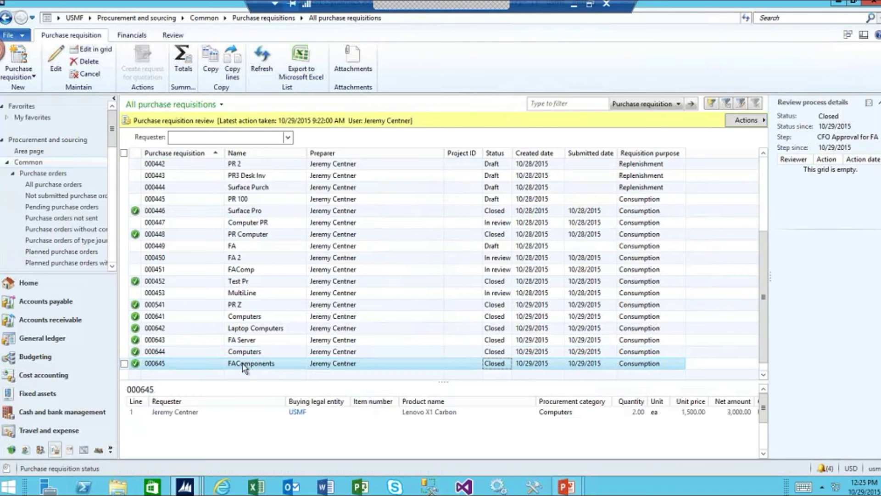
click(766, 122)
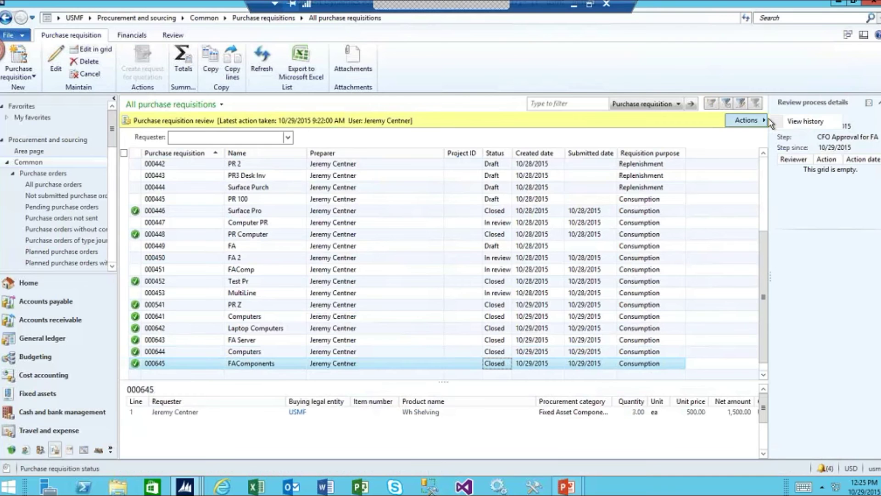
click(791, 122)
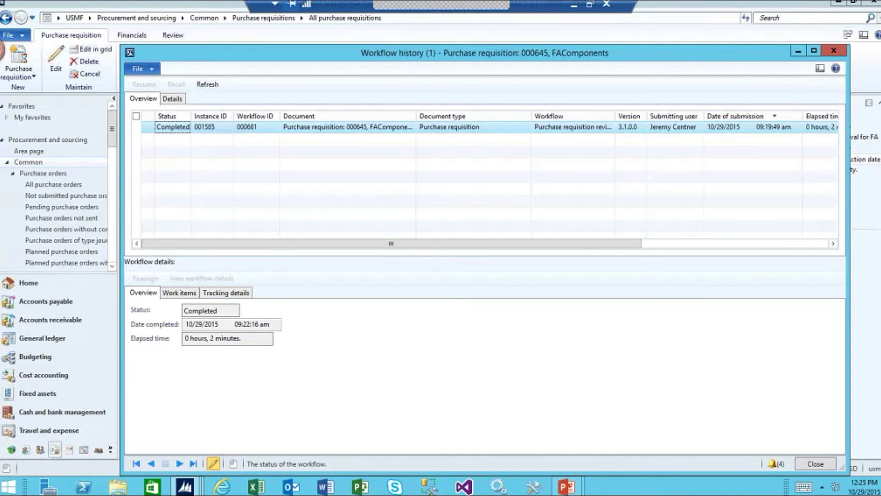
click(218, 294)
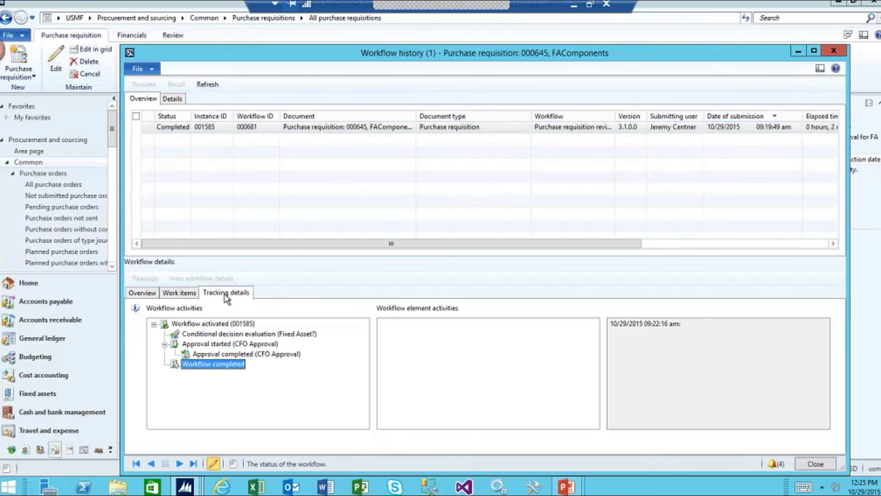
click(233, 333)
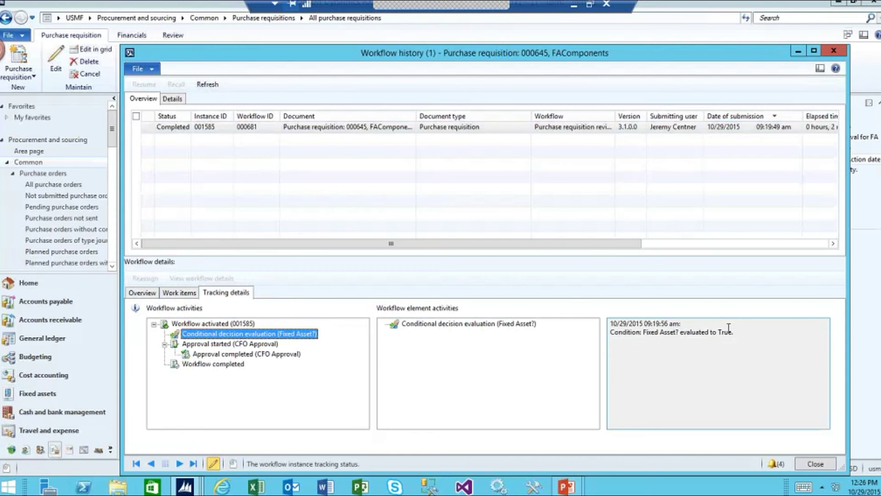
click(271, 345)
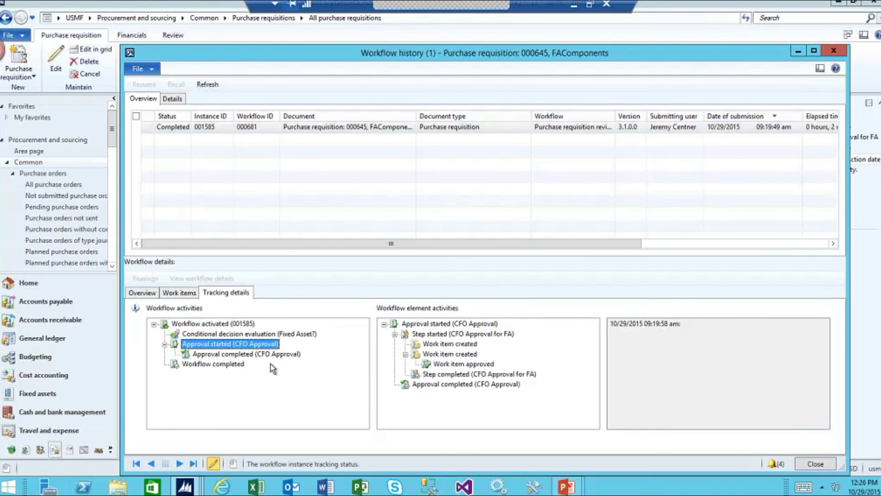
- Switch to the purchase requisition review workflow diagram and trace the Fixed Asset and PR > $500.00 branches through to End, then minimize it
click(185, 486)
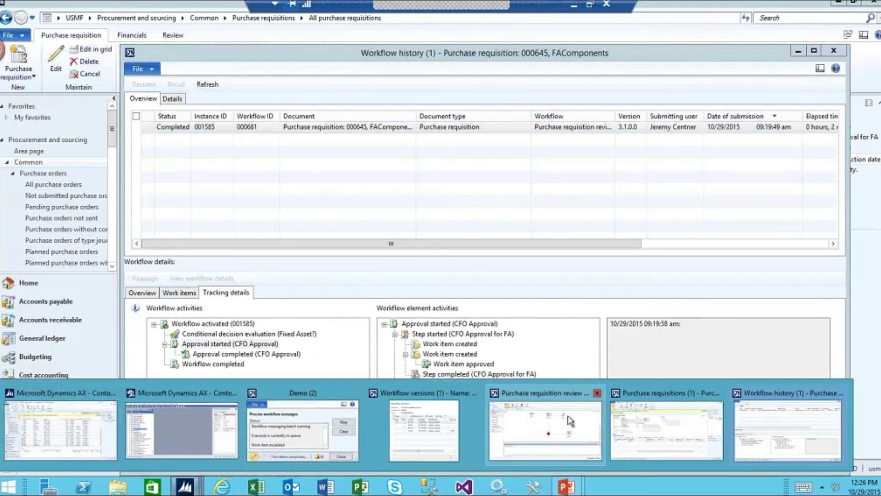
click(571, 421)
drag(876, 248, 876, 230)
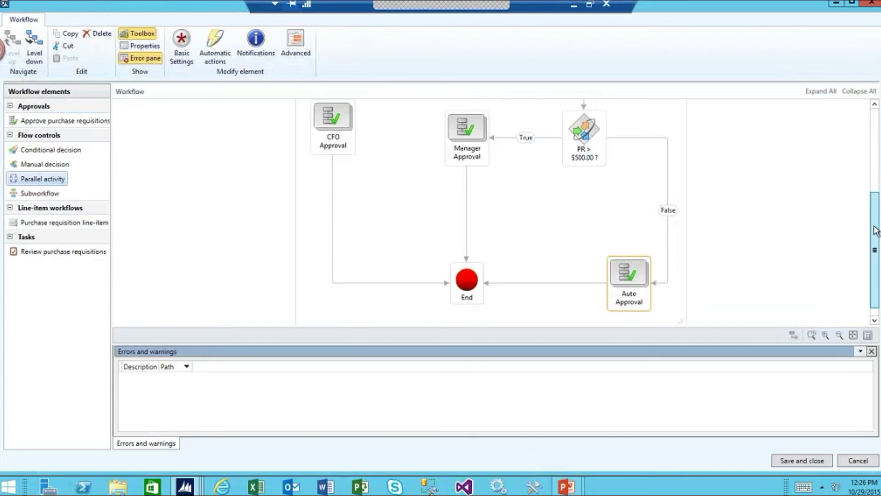
scroll(591, 201, up, 3)
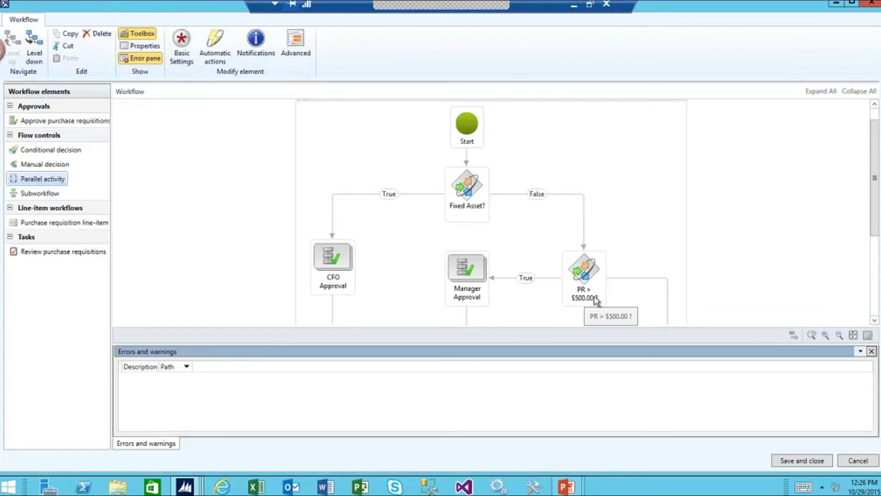
scroll(585, 286, down, 4)
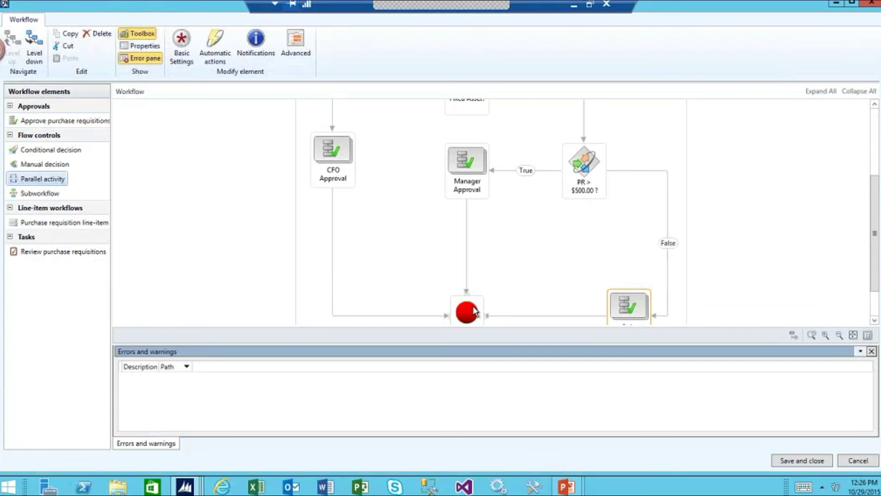
scroll(509, 291, up, 5)
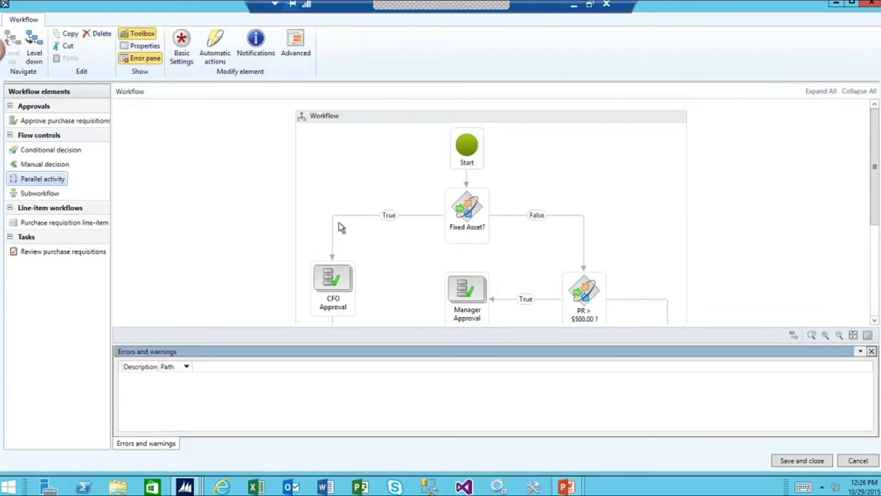
scroll(342, 253, down, 2)
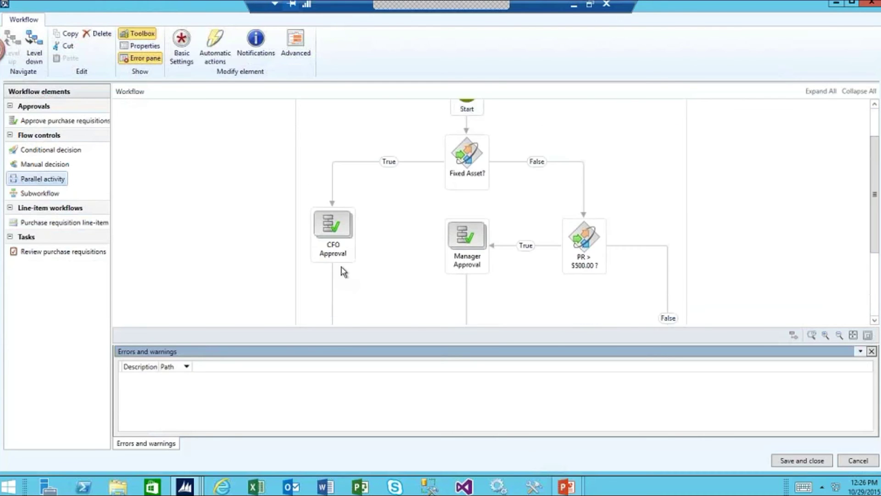
scroll(343, 272, down, 3)
scroll(347, 237, down, 2)
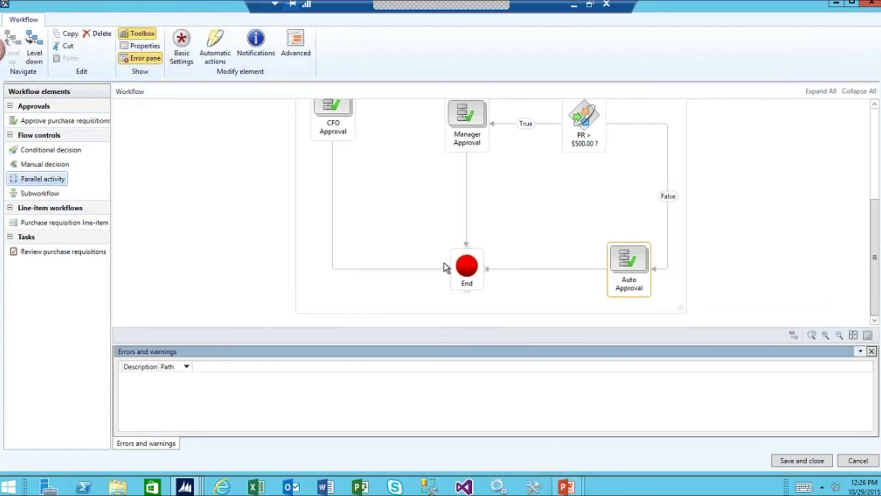
click(838, 5)
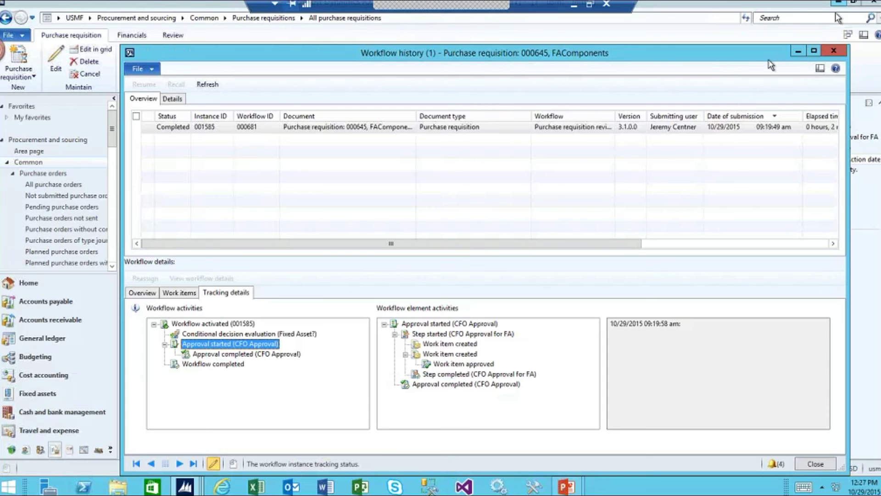
- Close the FAComponents workflow history and recheck the approval branches in the workflow diagram before returning to the requisition list
click(815, 464)
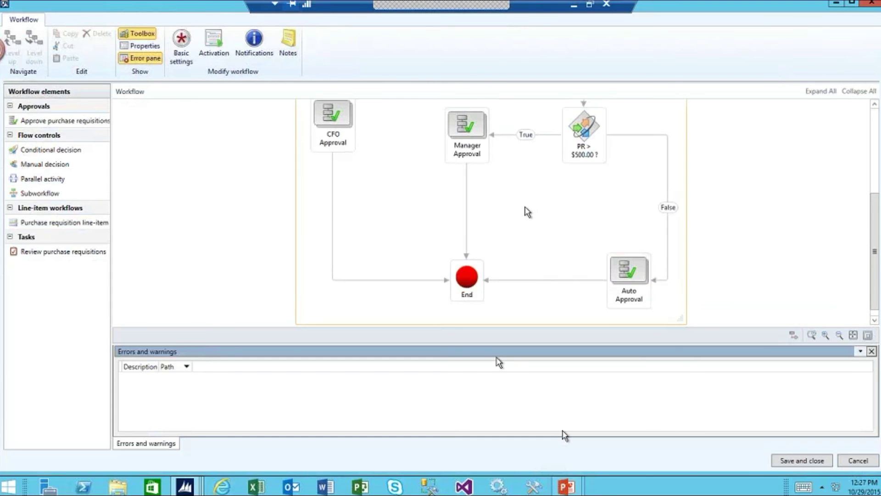
scroll(528, 212, up, 2)
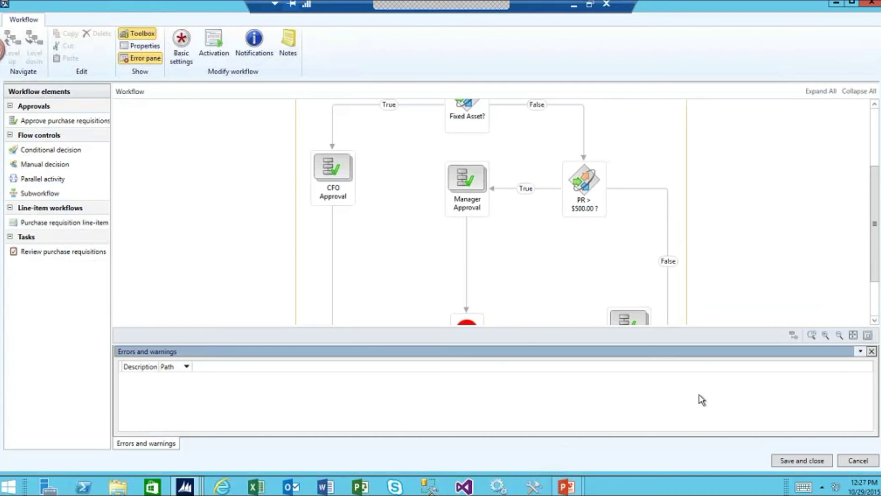
click(839, 5)
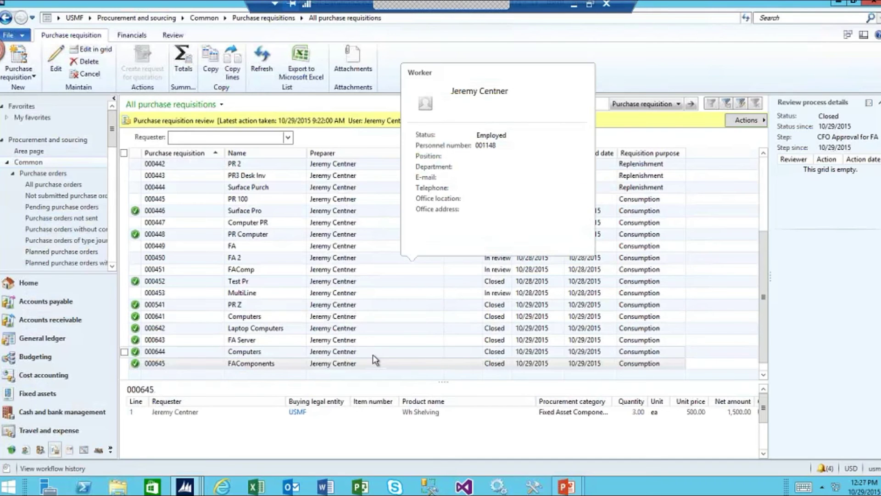
- Switch from the requisition list to the purchase requisition review workflow, open the CFO Approval element and select its approval step
mouse_move(373, 354)
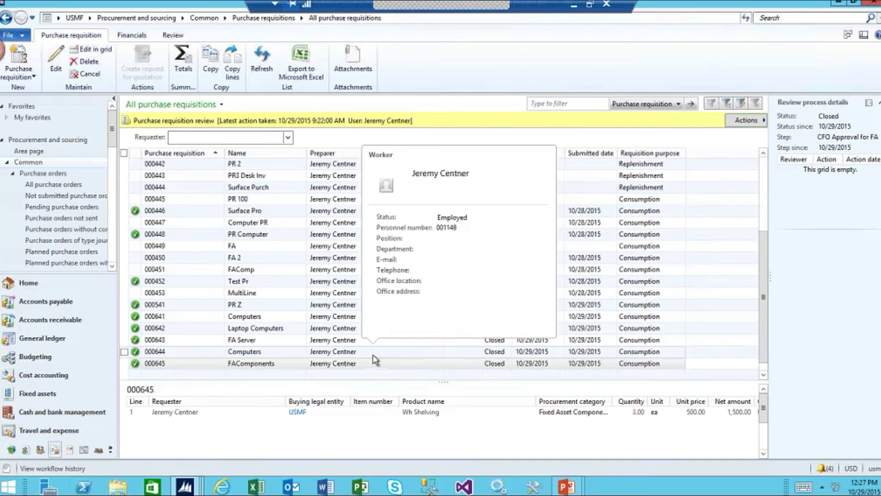
click(373, 352)
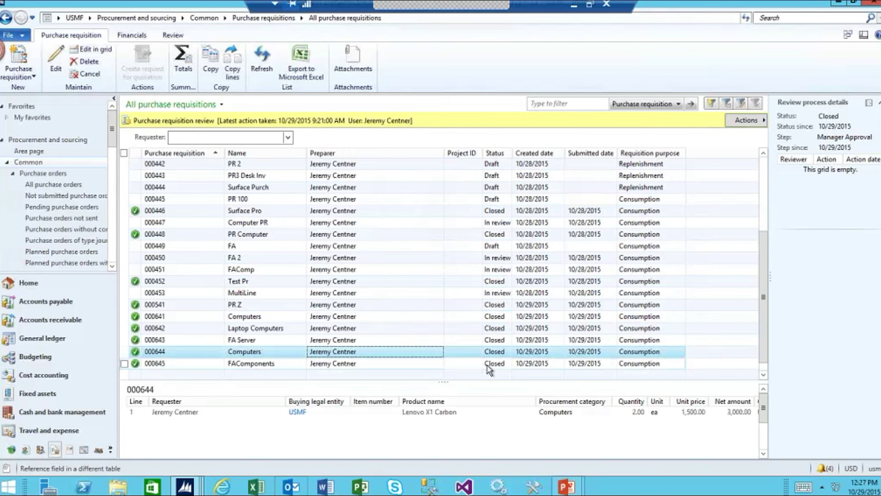
mouse_move(190, 490)
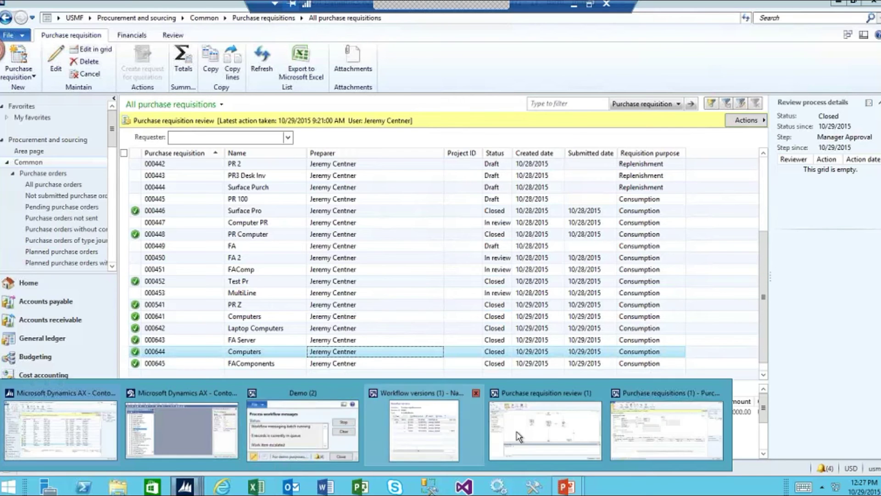
click(542, 432)
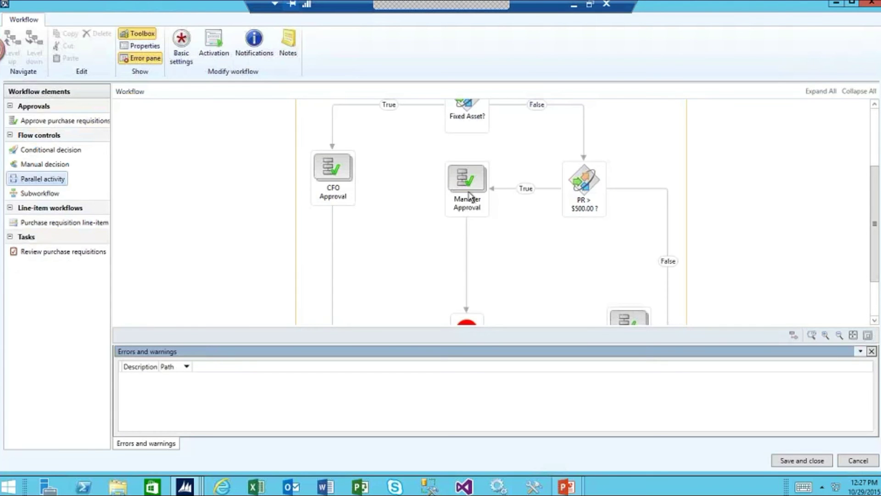
scroll(559, 261, up, 1)
click(331, 239)
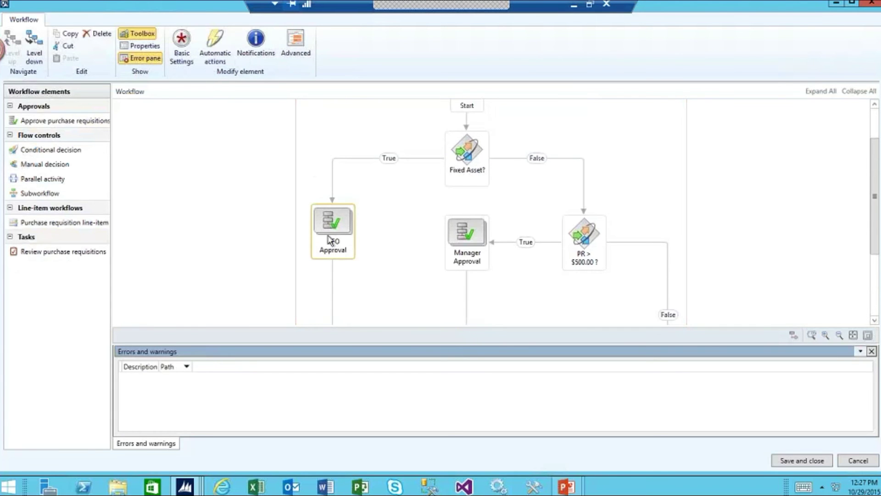
double_click(331, 239)
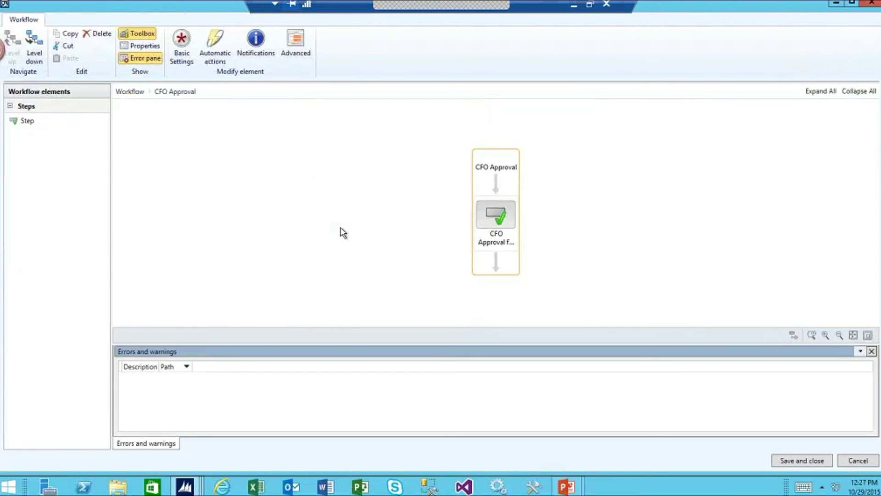
click(501, 233)
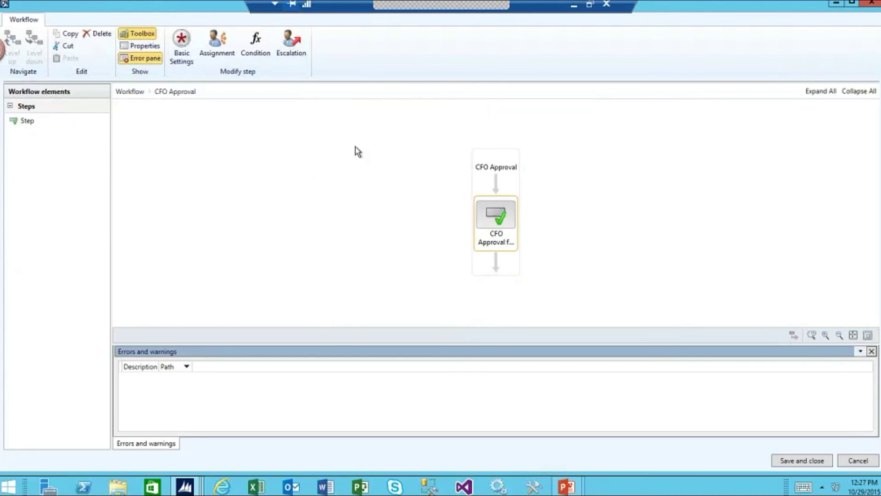
- Review the CFO Approval for FA step's basic settings, assignment type options and assigned users
click(221, 54)
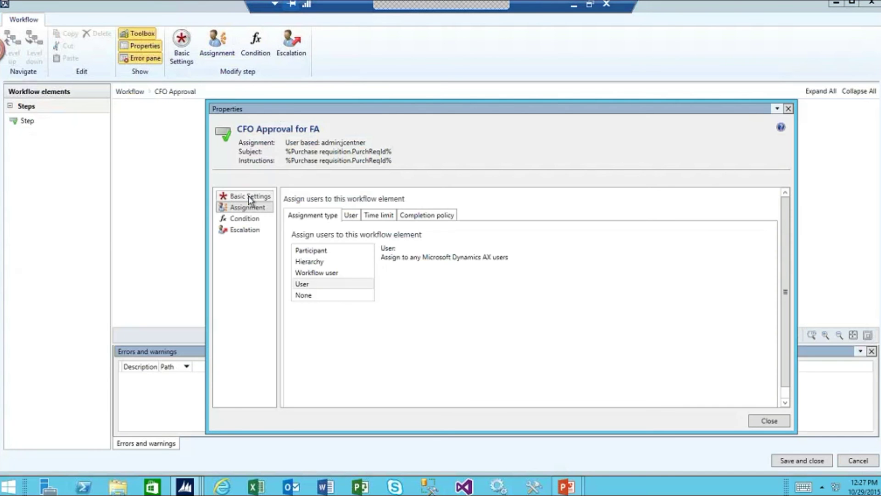
click(250, 198)
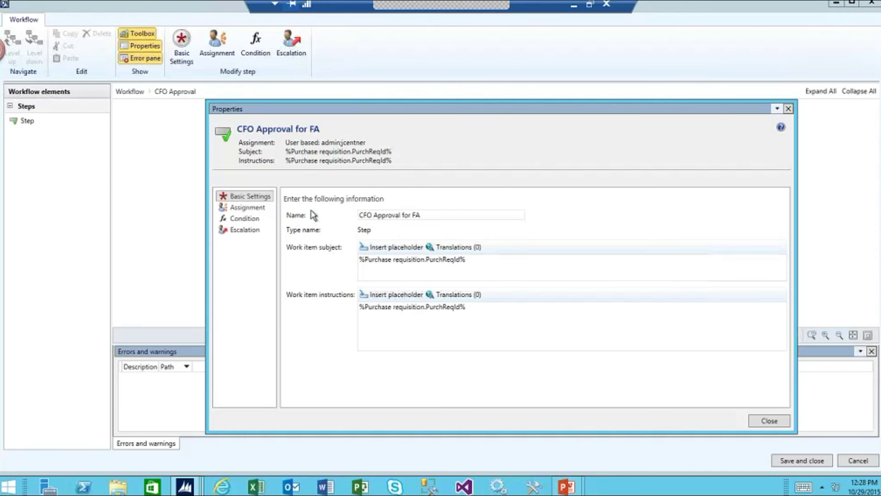
click(248, 207)
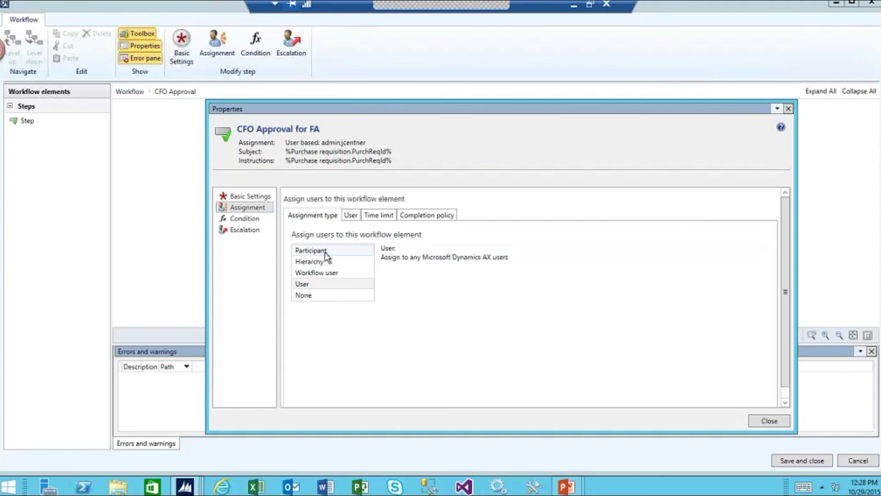
mouse_move(337, 256)
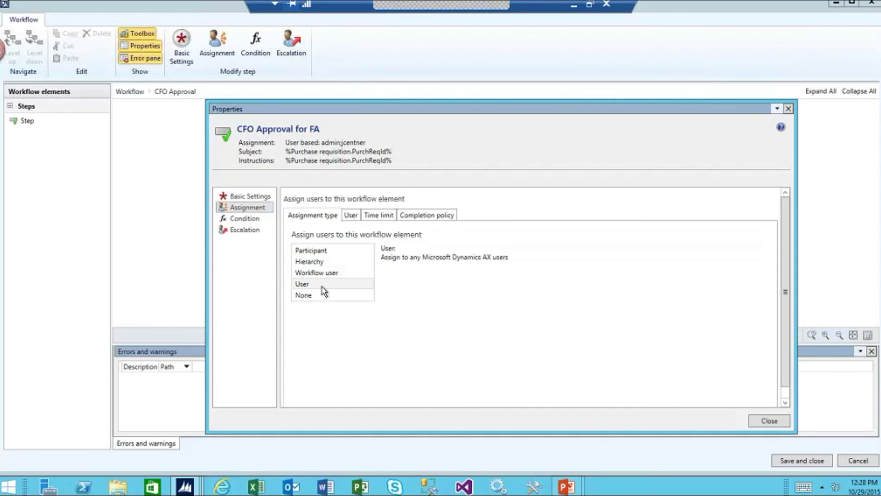
click(350, 216)
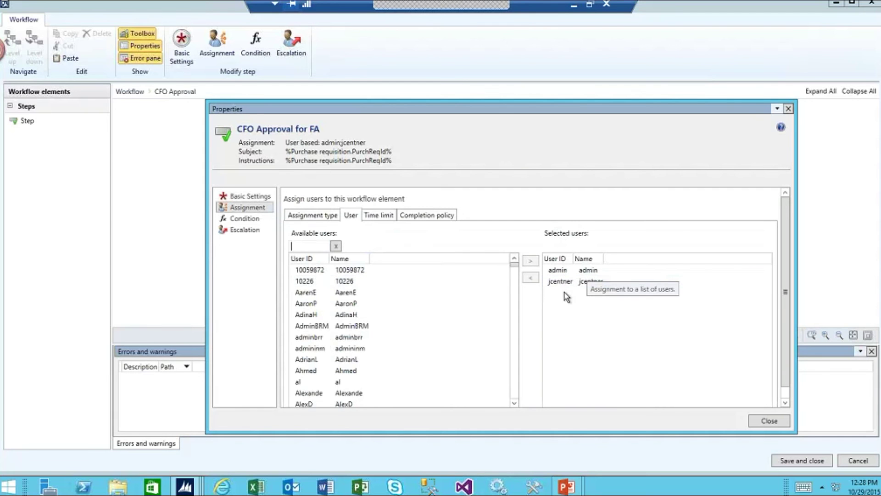
- Examine the CFO Approval for FA step's time limit, including the available duration units, and its completion policy options
click(374, 217)
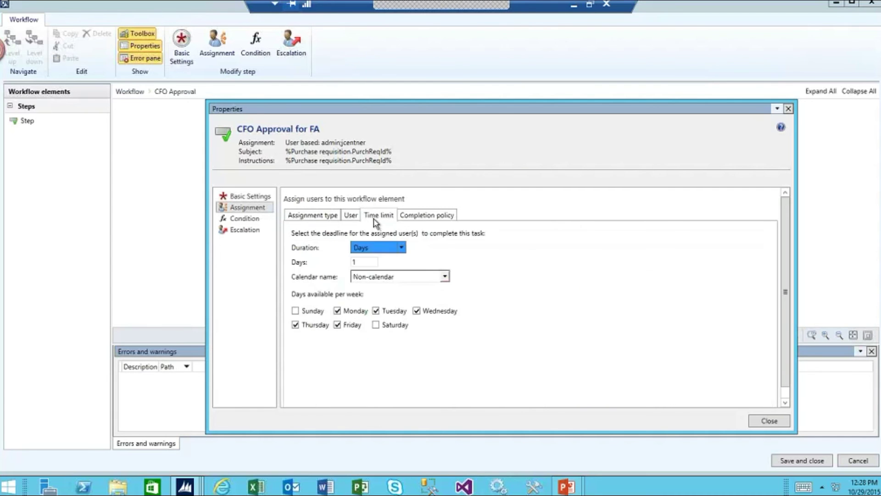
click(402, 247)
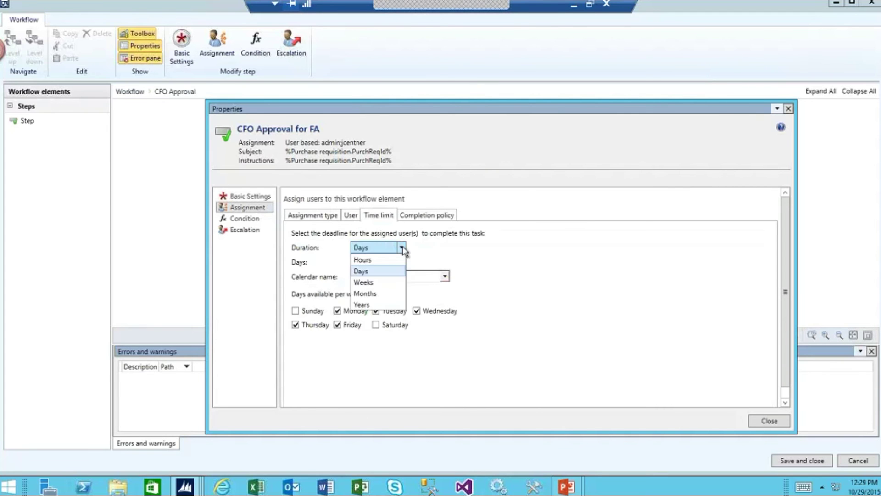
click(403, 248)
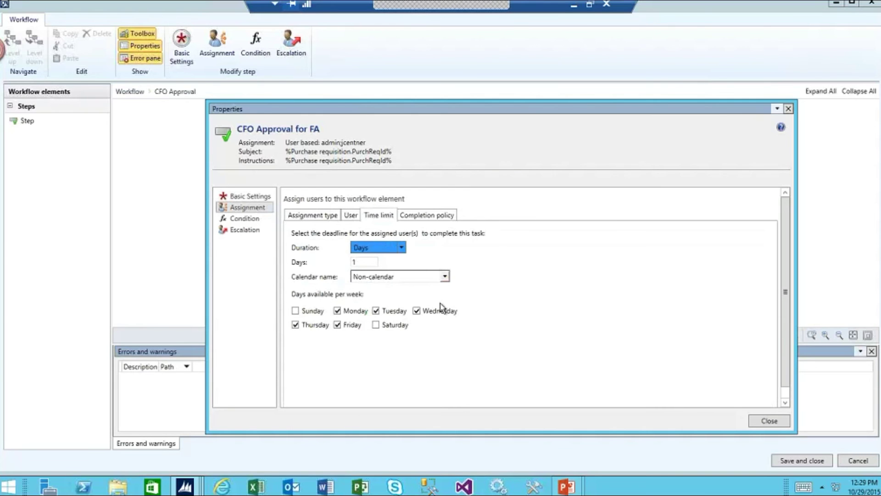
click(439, 216)
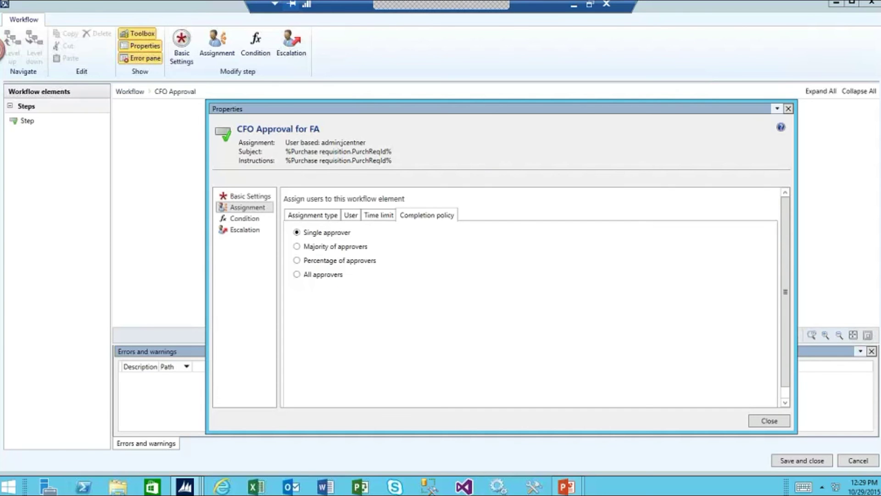
- Review the CFO Approval for FA step's condition and escalation settings, and close its properties
click(246, 219)
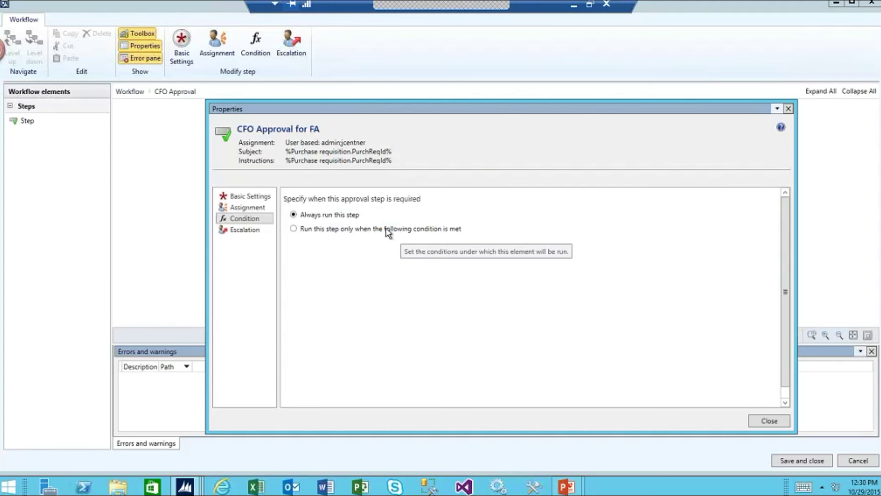
click(255, 231)
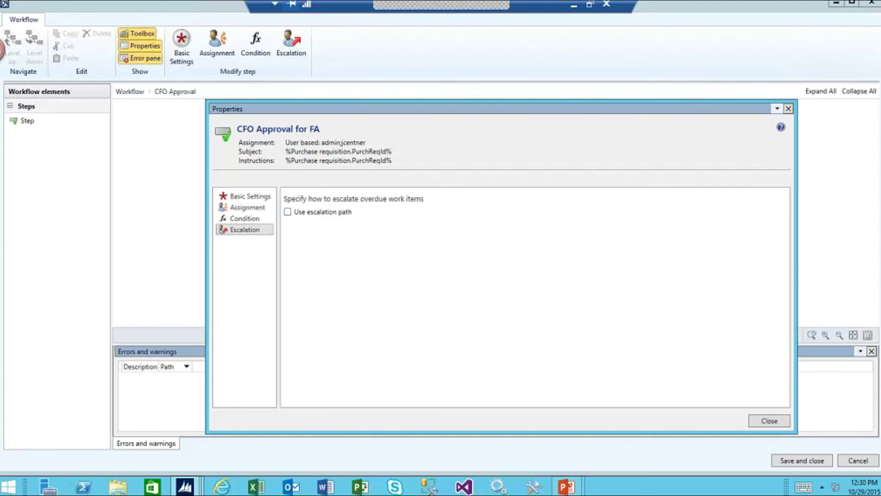
key(Escape)
- Switch to the PowerPoint slide show and advance through the Purchase Requisition Workflow summary slide
mouse_move(198, 486)
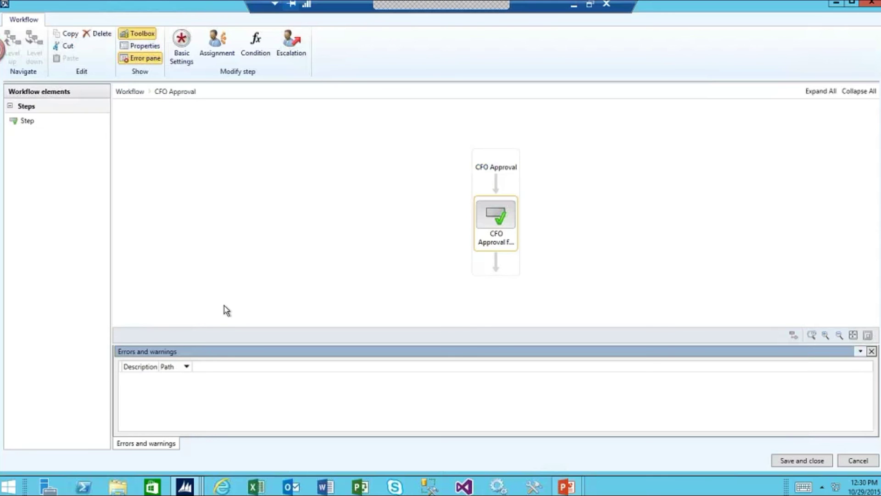
key(alt+Tab)
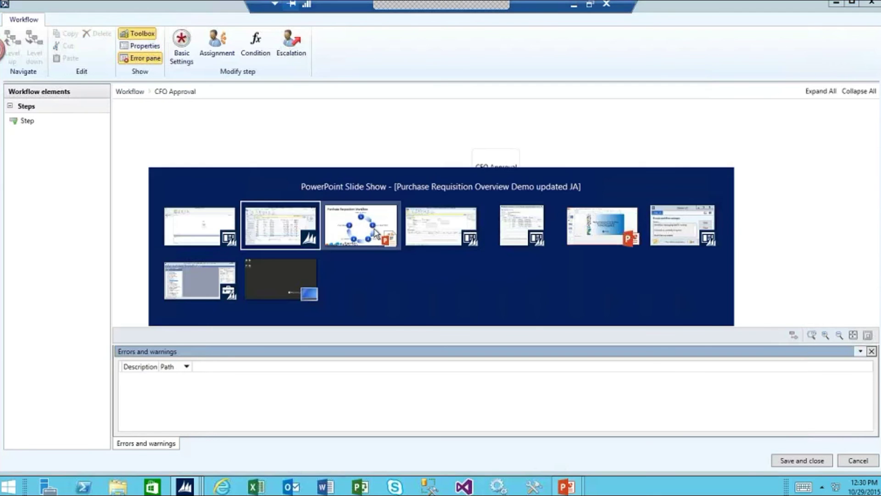
click(375, 231)
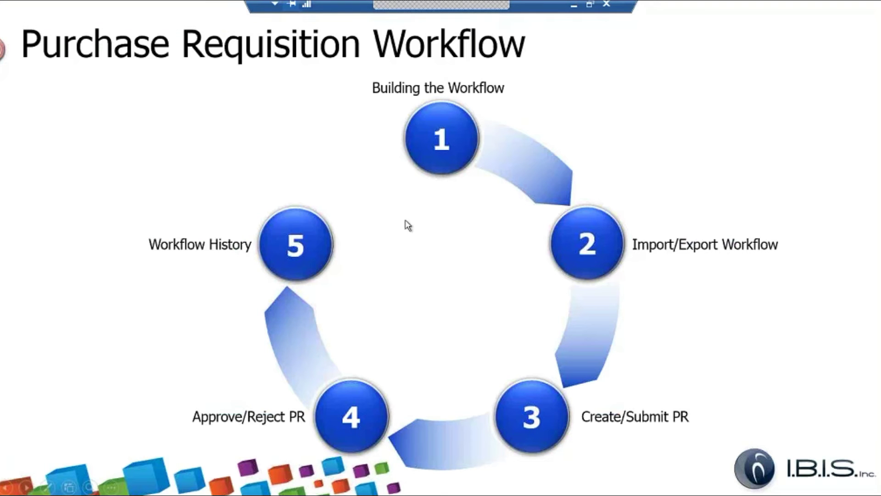
click(408, 226)
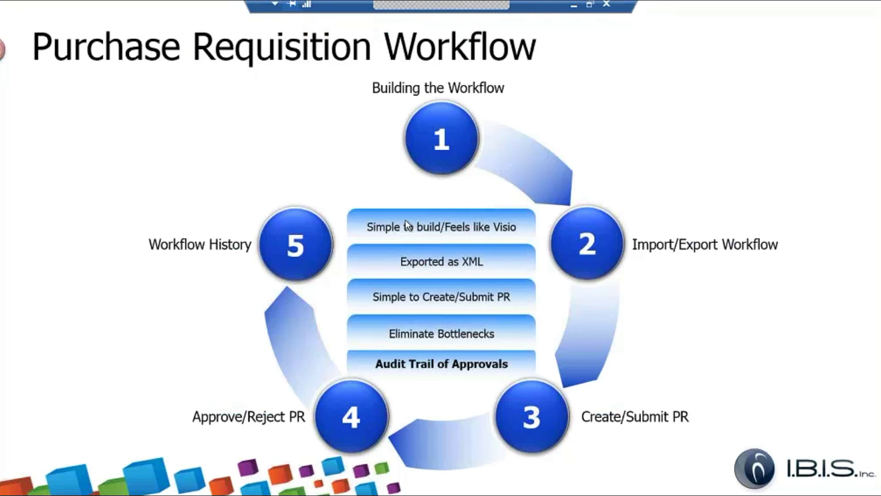
key(Right)
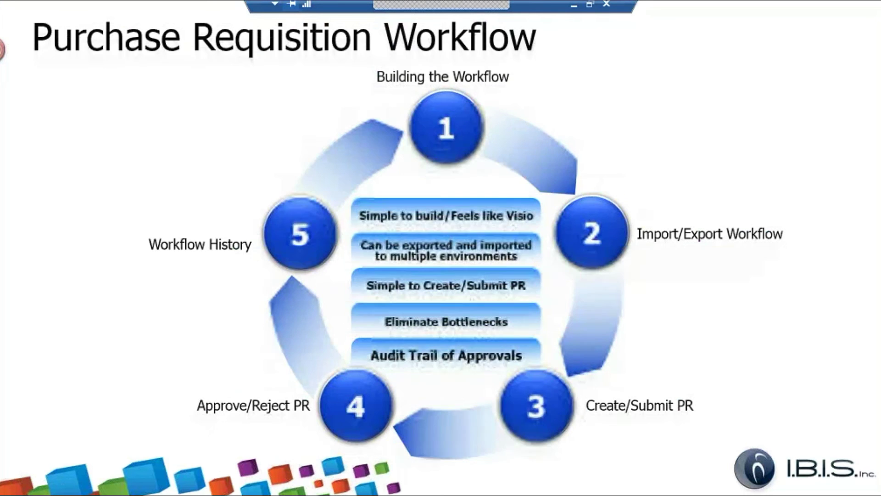
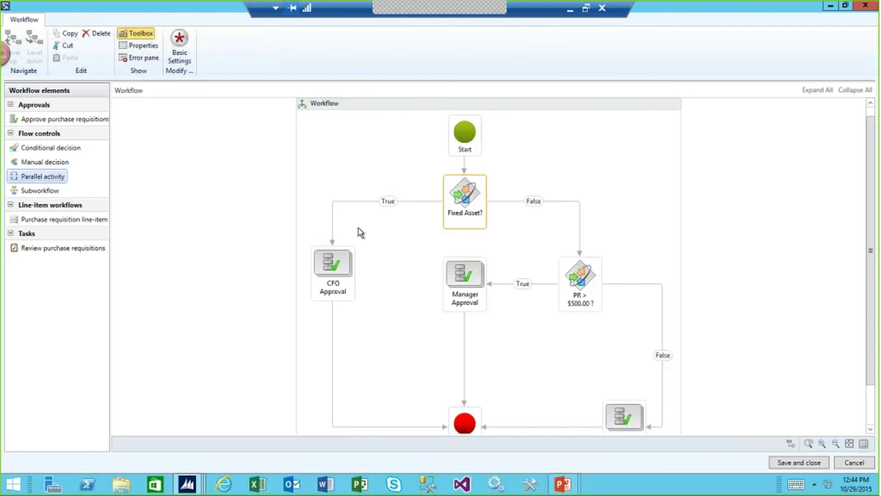
- Open the Auto Approval element in the workflow diagram, inspect its automatic actions condition, and close the properties
scroll(507, 205, down, 1)
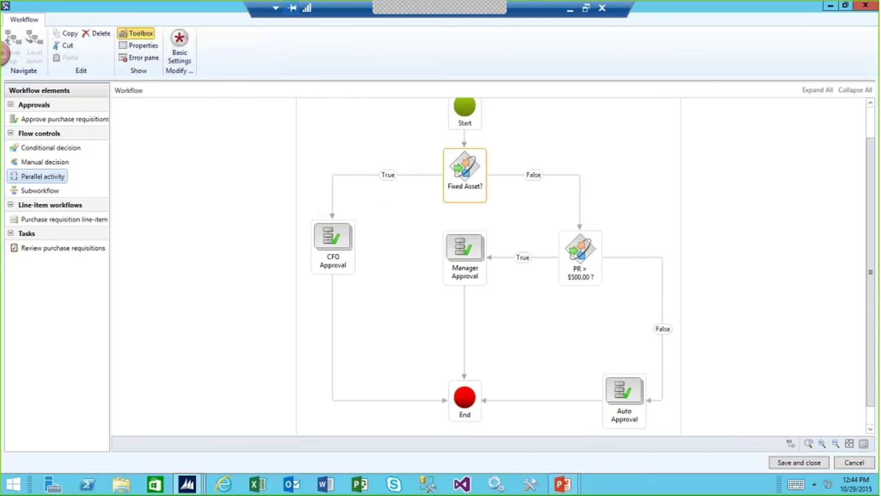
click(624, 395)
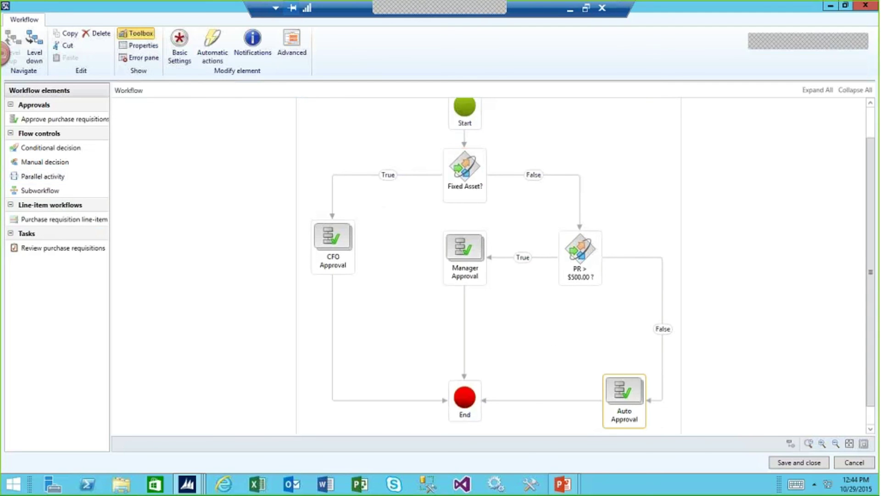
double_click(620, 393)
click(499, 287)
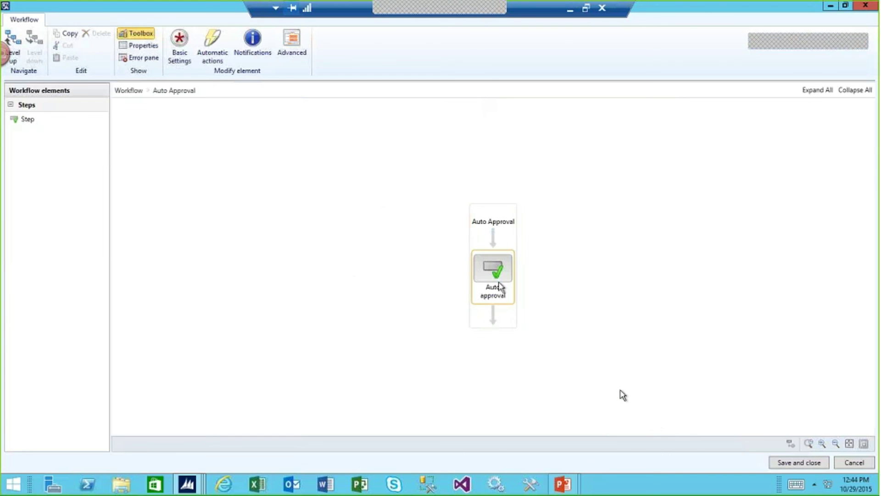
click(500, 233)
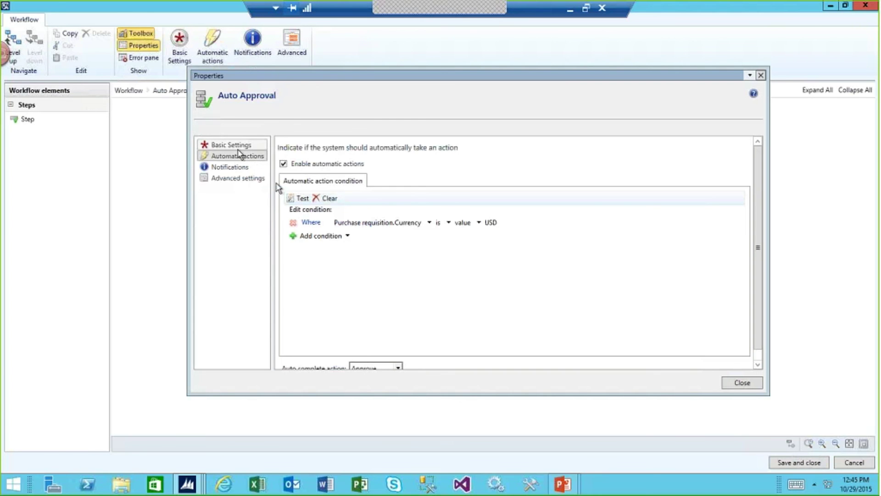
click(749, 383)
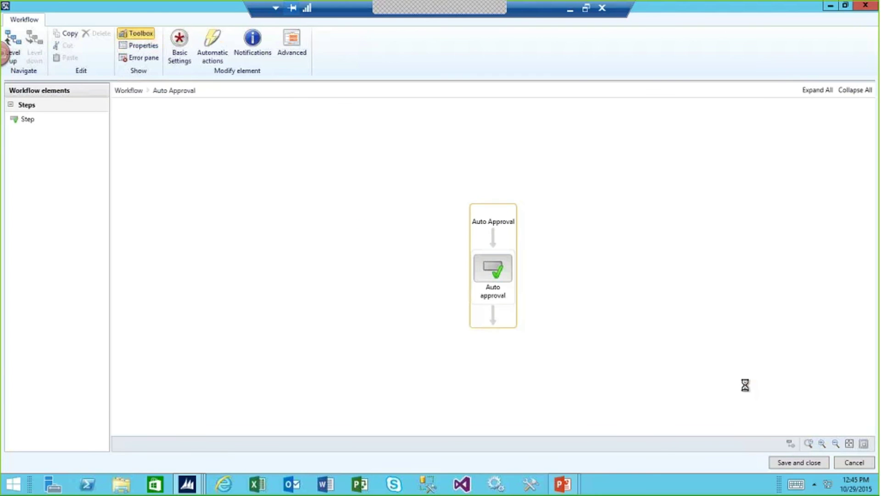
- Return to the main workflow level, check Auto Approval's automatic actions and its auto complete action choices, and close the properties
click(18, 46)
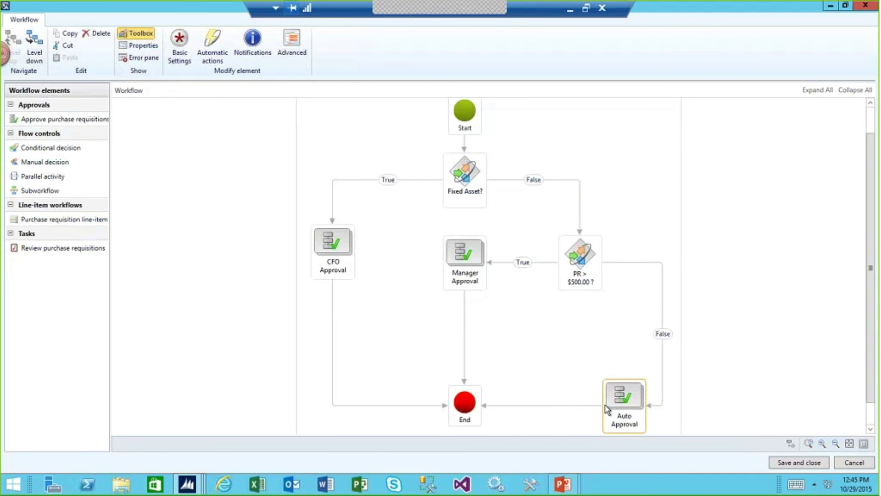
click(215, 48)
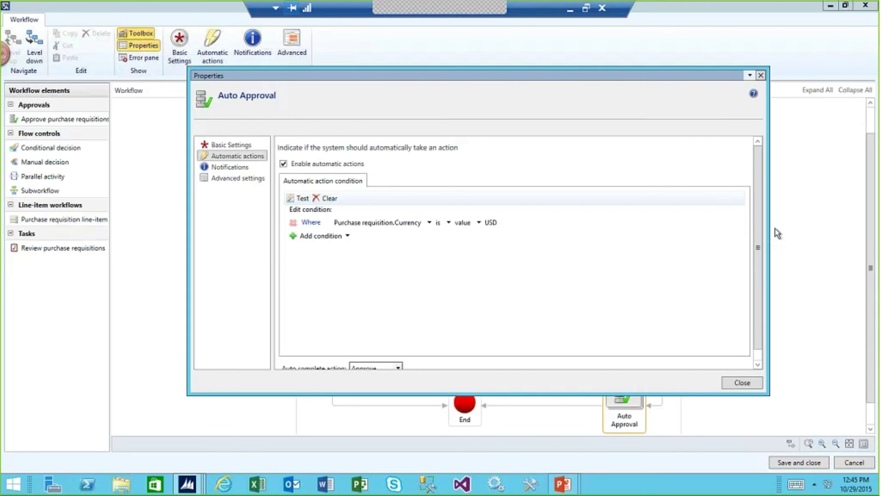
drag(758, 271, 759, 282)
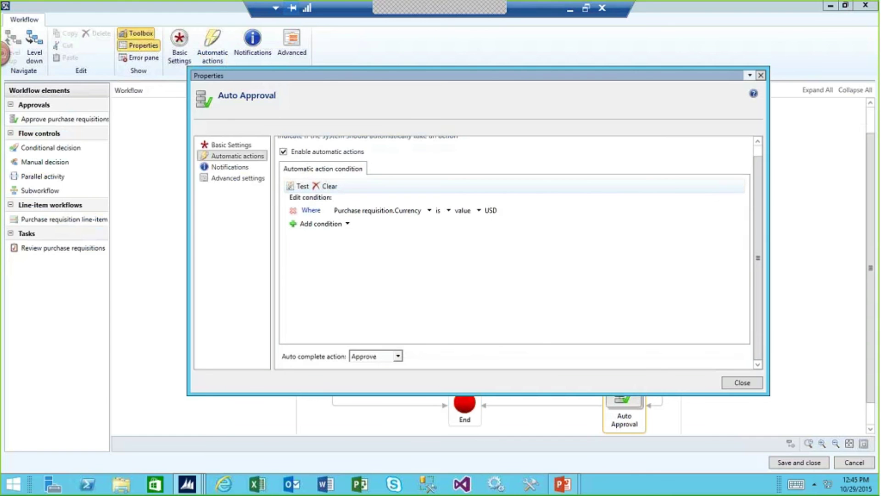
click(398, 356)
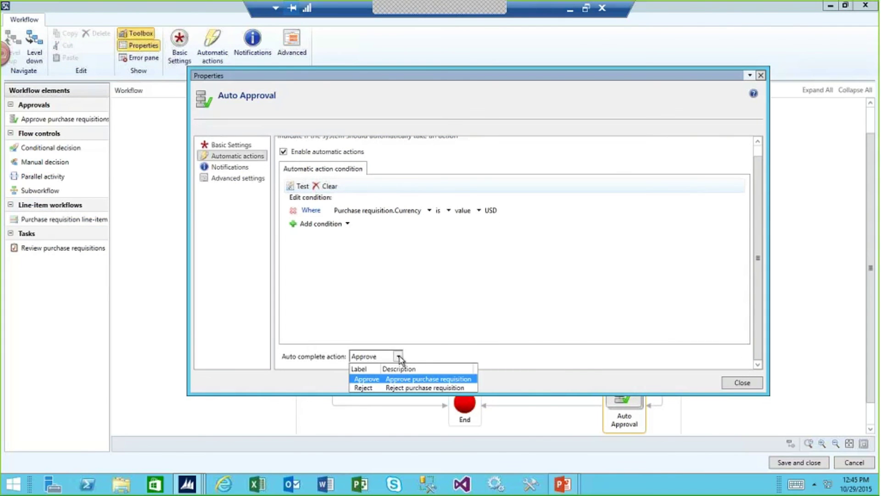
click(399, 357)
key(Escape)
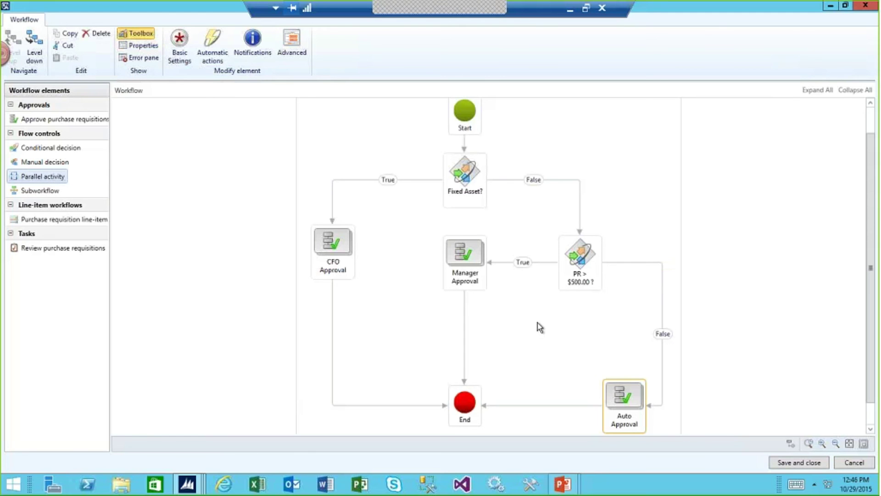
click(641, 198)
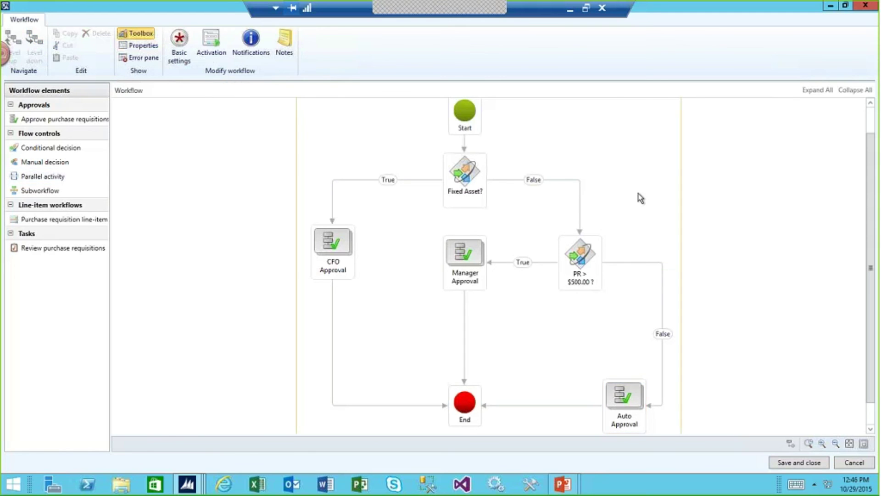